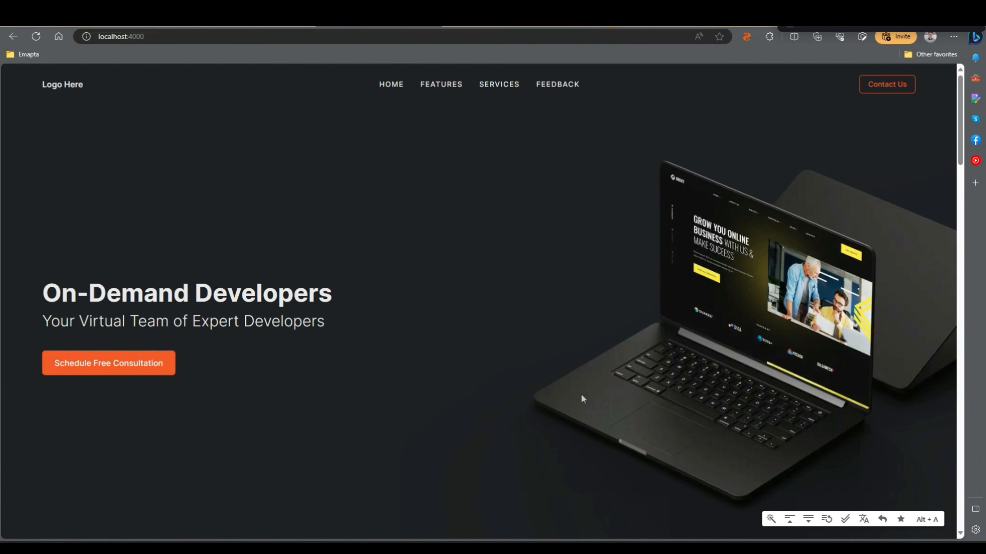
Examine the landing page's hero text, the highlight items with icon, title and description, and the features grid
drag(41, 292, 42, 321)
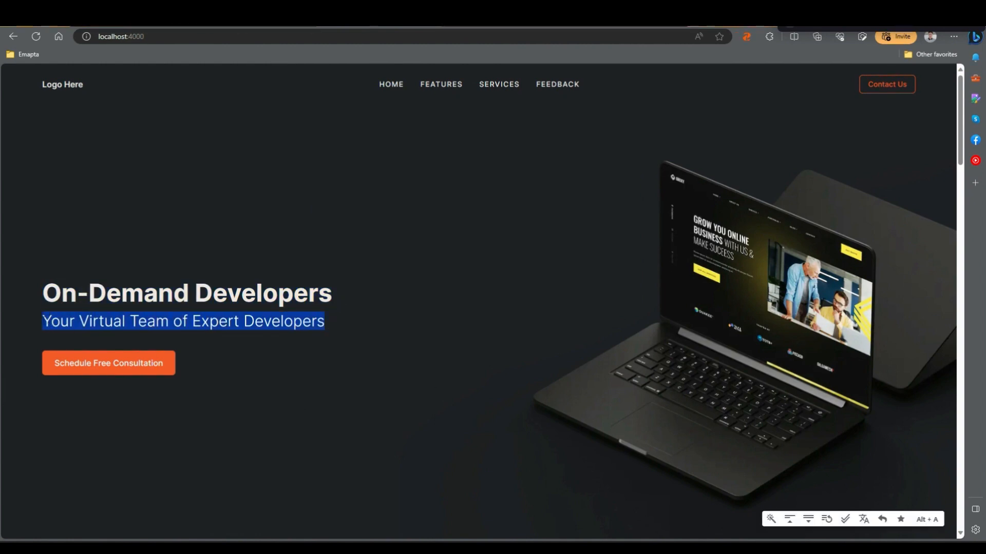
scroll(414, 352, down, 6)
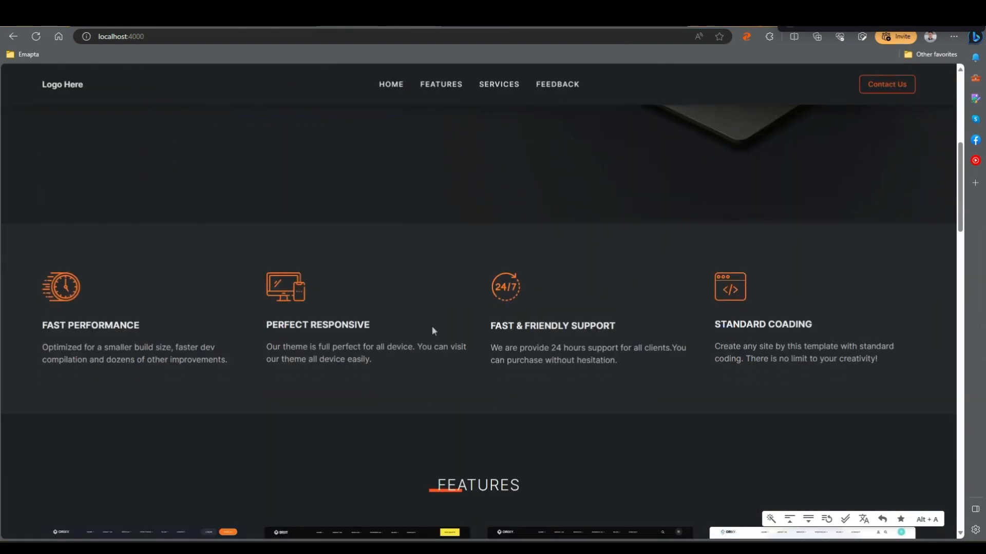
drag(36, 325, 135, 325)
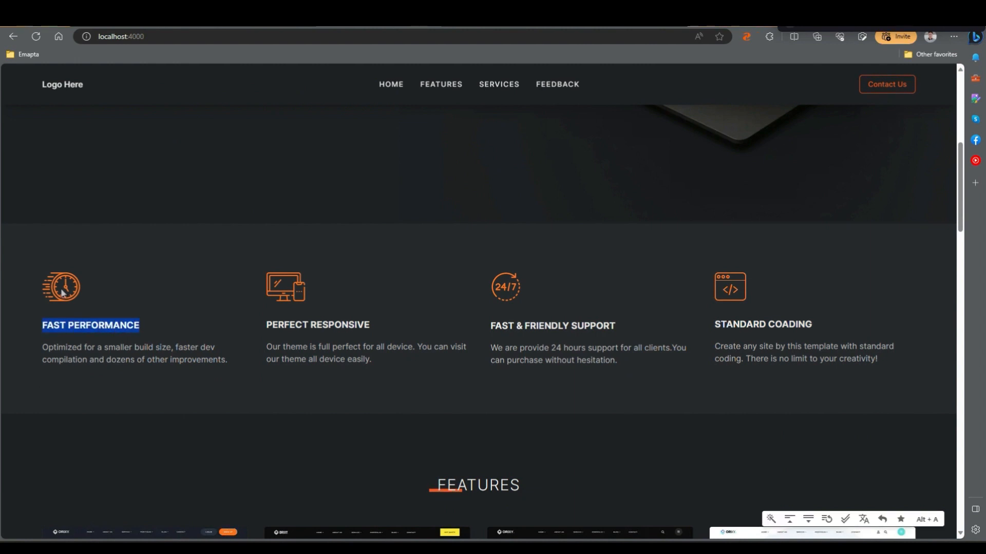
drag(41, 349, 227, 360)
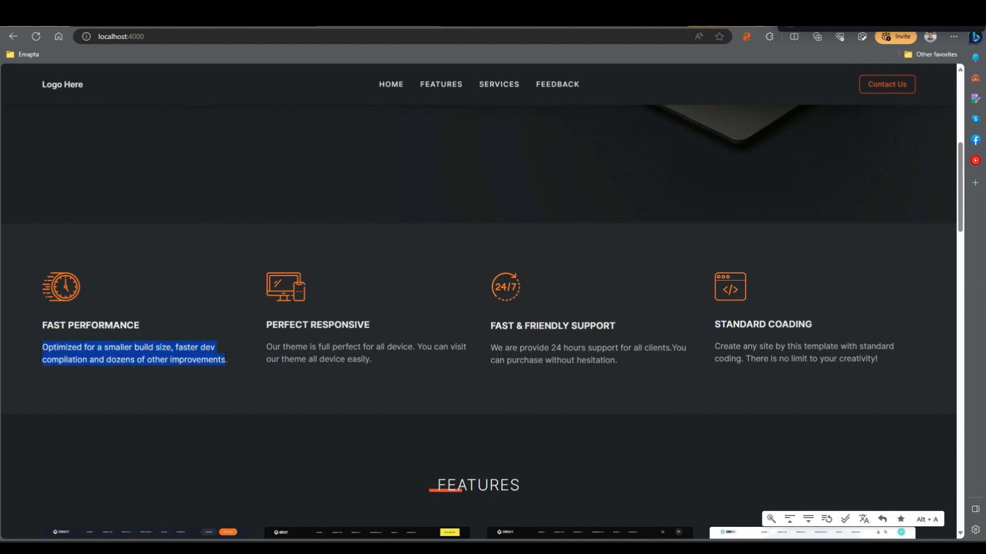
scroll(470, 198, down, 5)
scroll(458, 214, down, 1)
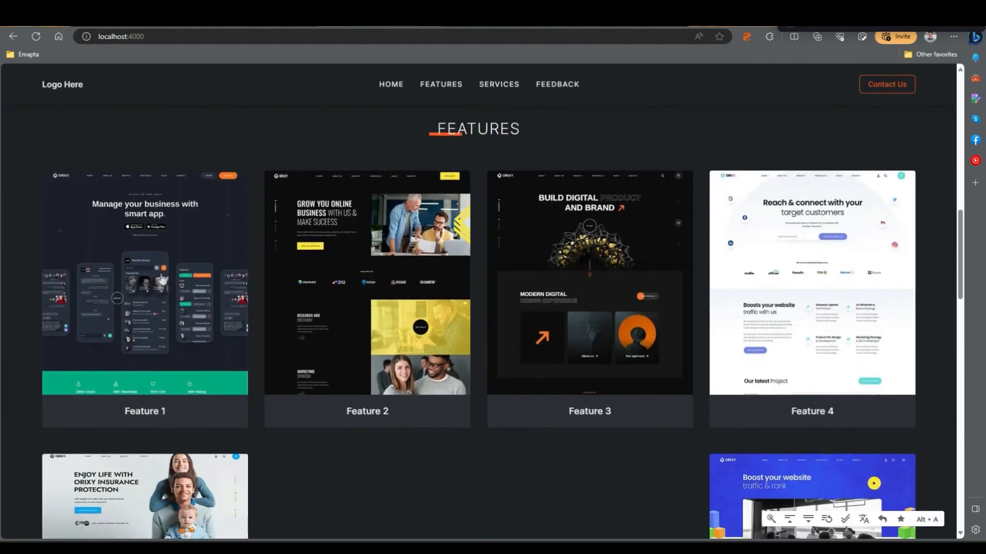
Examine the landing page's services and client testimonial sections to see which content each card holds, and return to the page start
scroll(162, 279, down, 7)
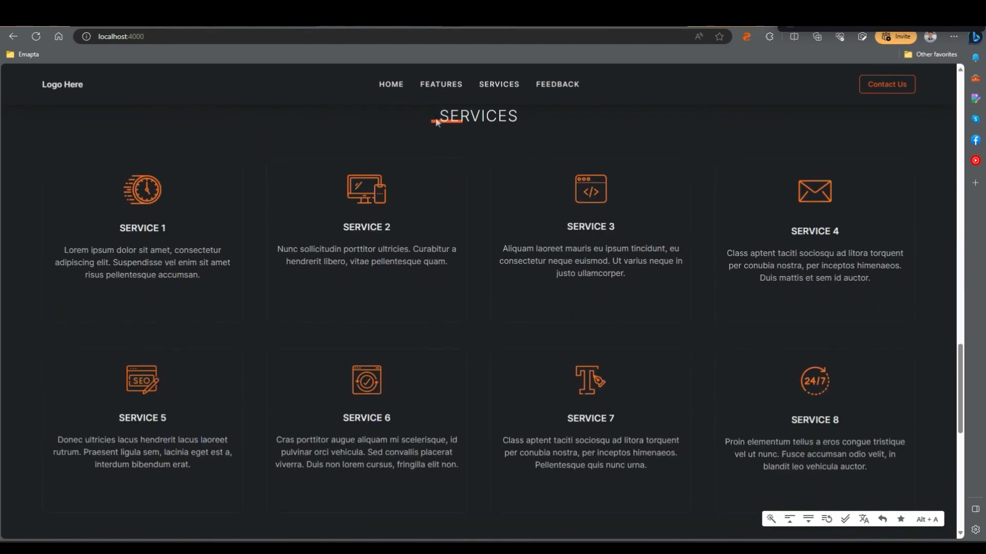
scroll(603, 288, down, 1)
scroll(602, 288, up, 1)
drag(122, 227, 163, 229)
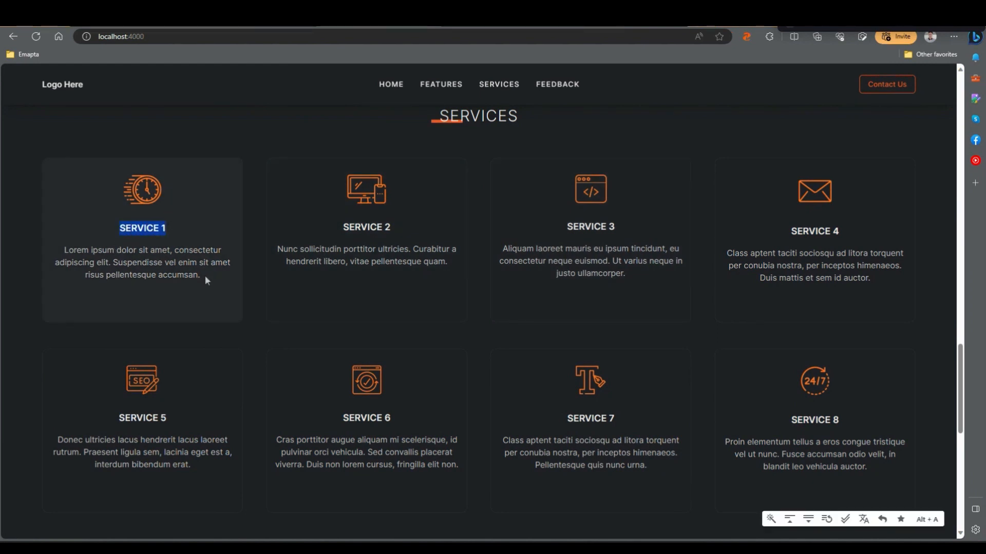
drag(206, 280, 61, 255)
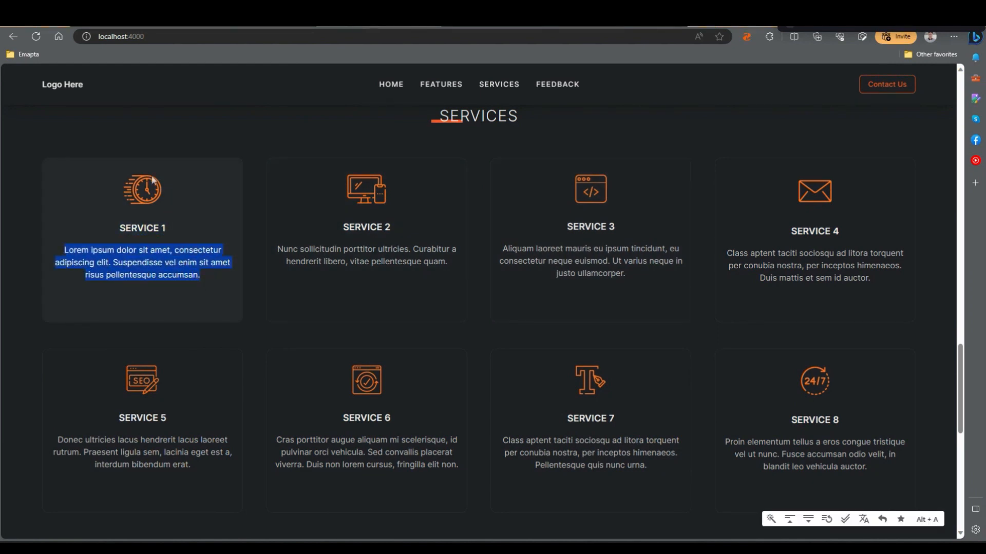
scroll(415, 275, down, 8)
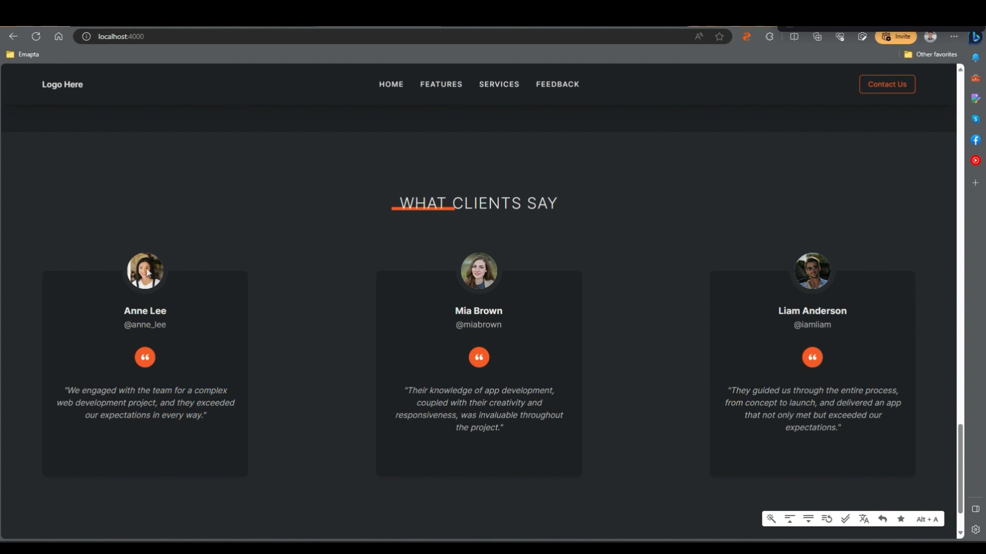
drag(124, 311, 166, 312)
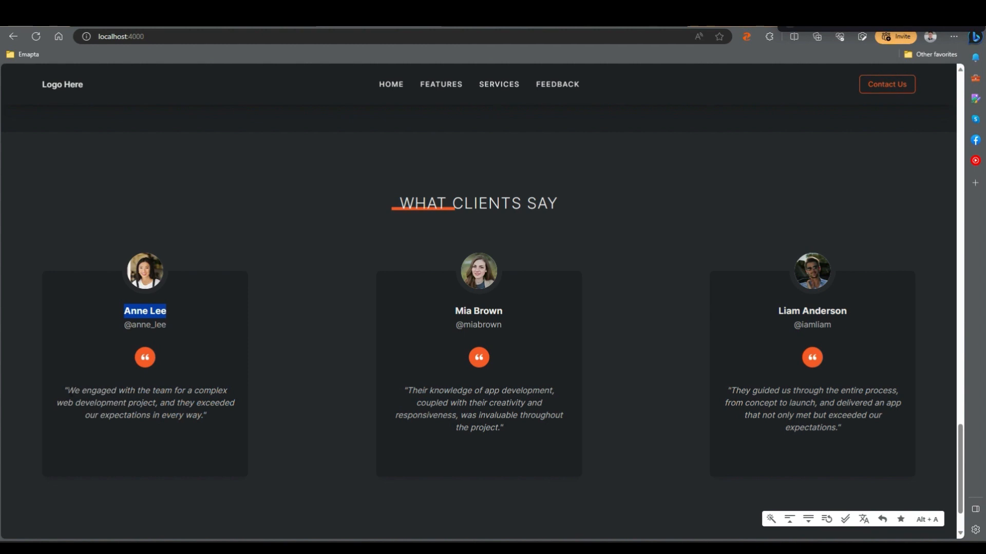
drag(65, 390, 206, 415)
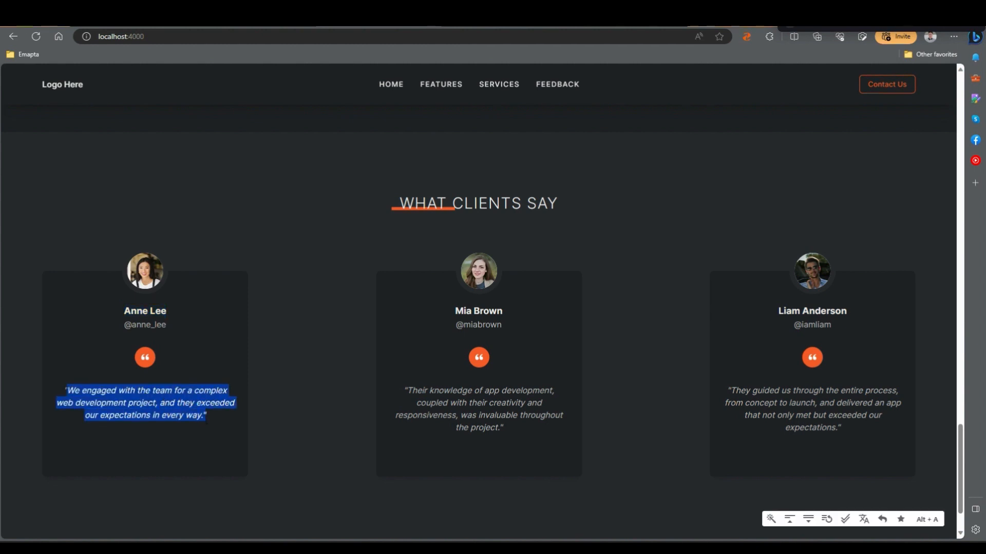
scroll(507, 287, down, 1)
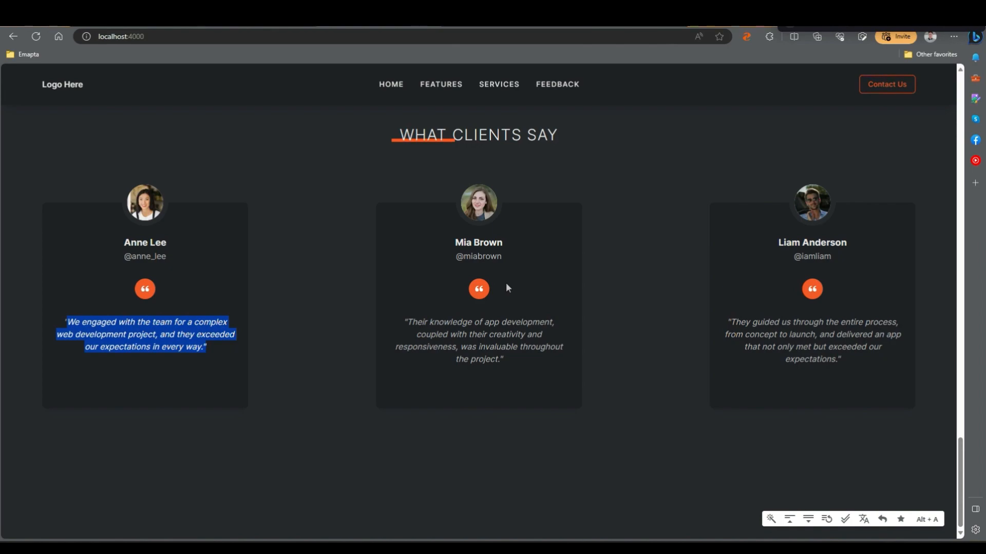
scroll(544, 308, up, 10)
scroll(544, 310, up, 15)
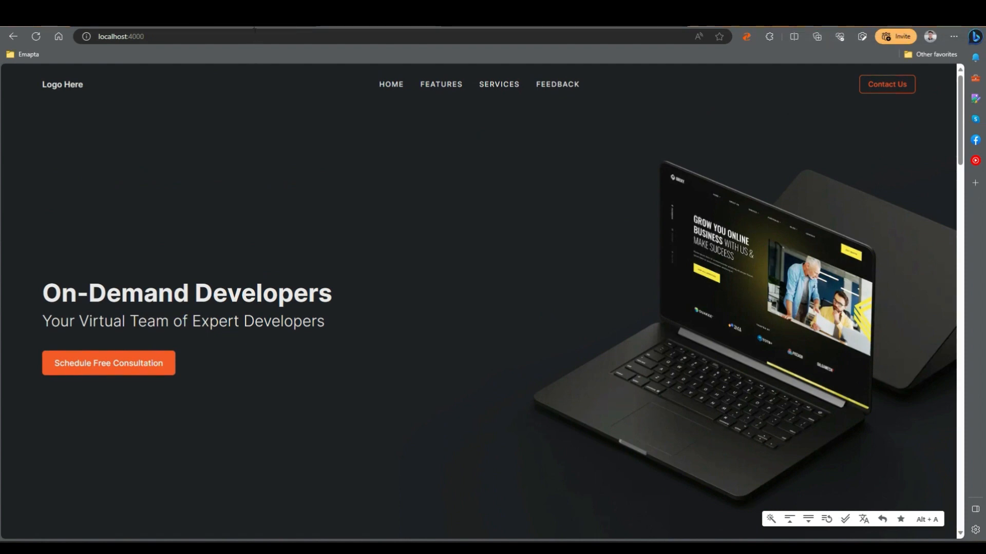
Switch to the Zesty content manager and view the Homepage model's fields in the schema
click(255, 24)
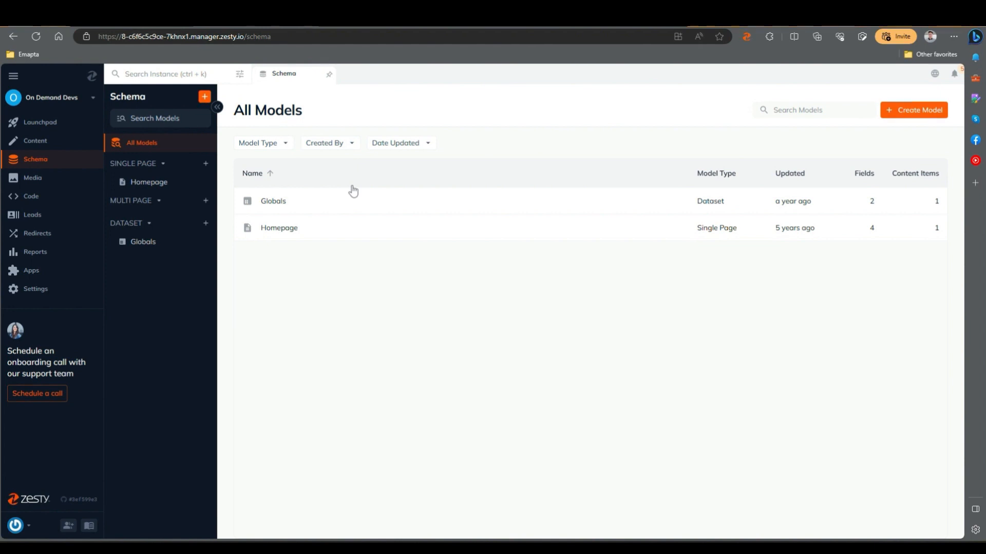
click(204, 97)
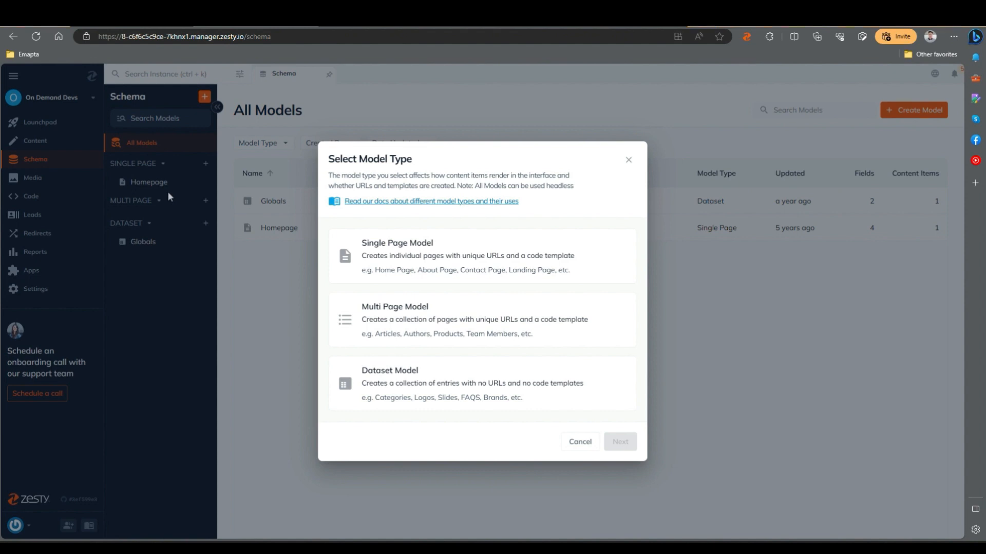
click(630, 161)
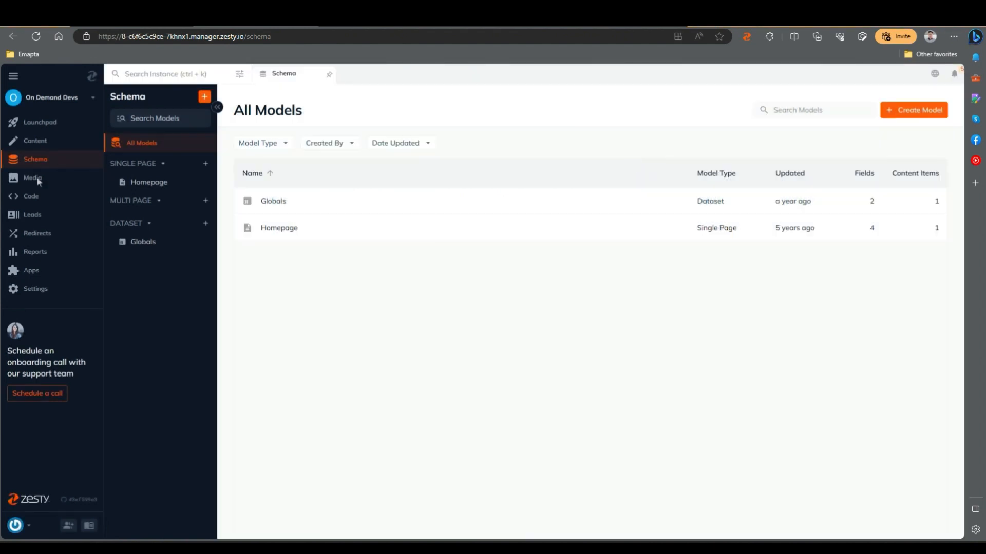
click(342, 236)
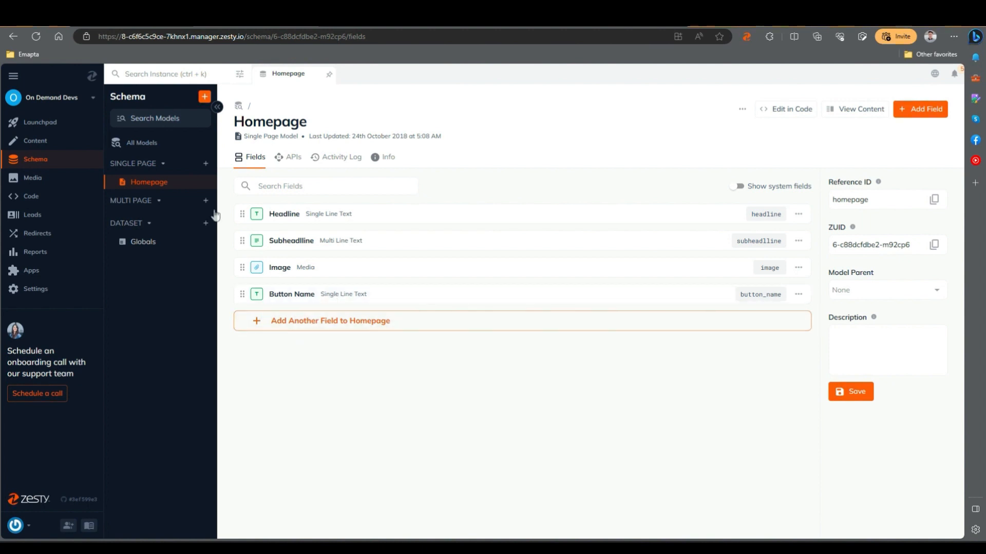
Create a dataset model with the display name Highlights
click(205, 98)
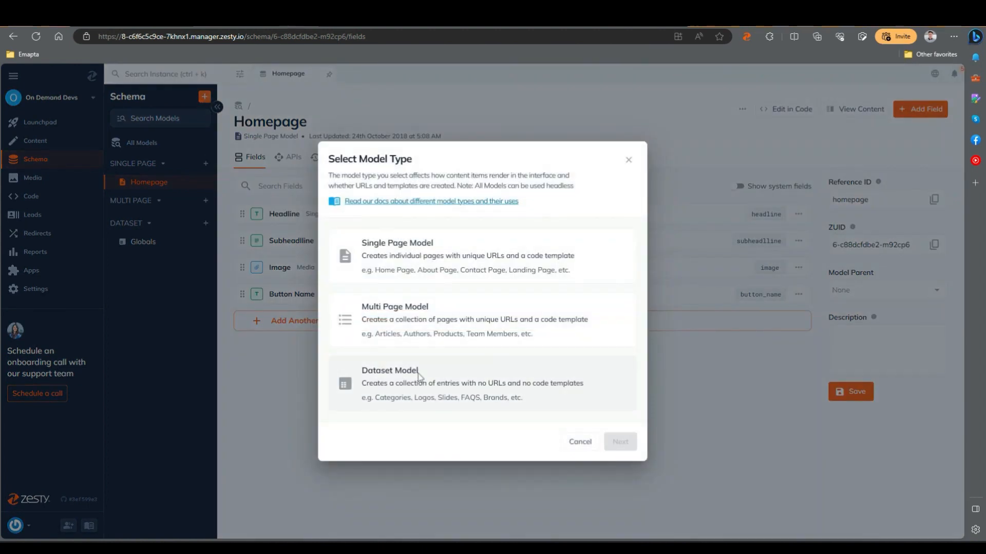
click(456, 379)
click(618, 443)
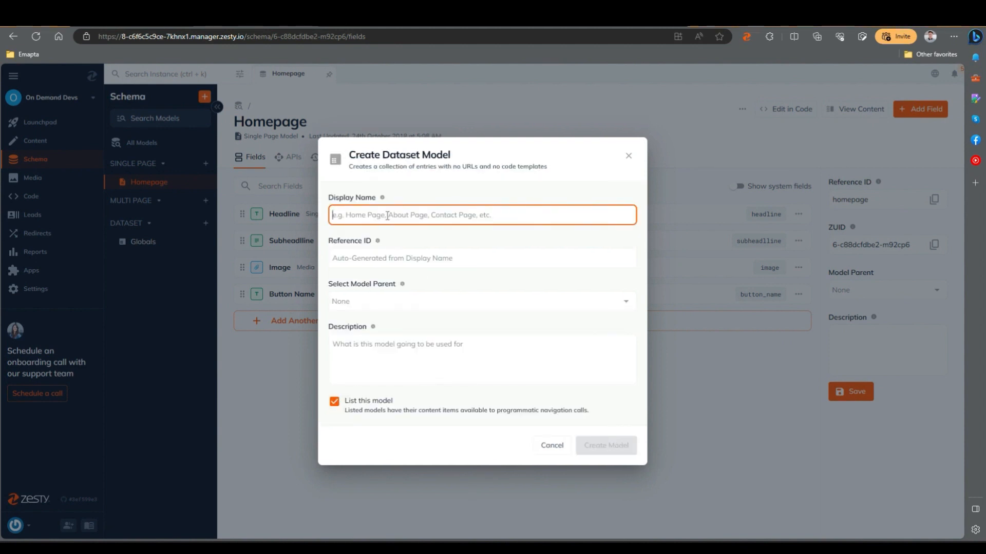
text(Highlig)
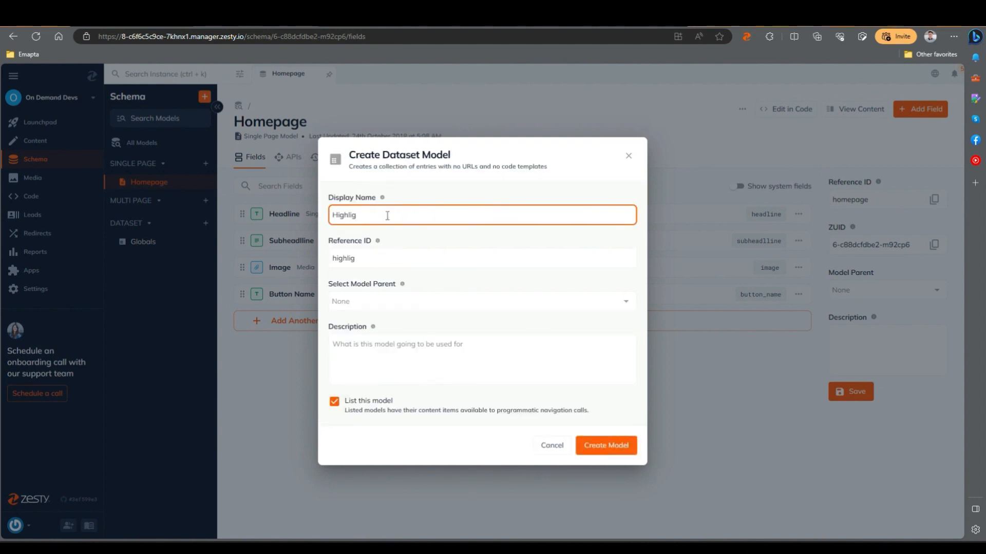
text(ht)
key(BackSpace)
key(BackSpace)
text(https)
click(605, 445)
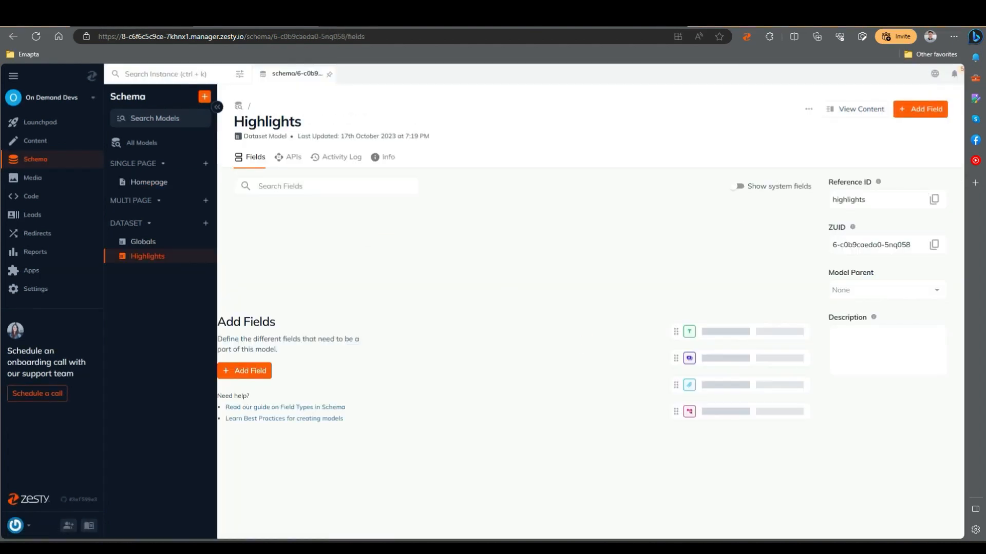
Add two single-line text fields labelled Title and Subtitle to the Highlights model
click(919, 109)
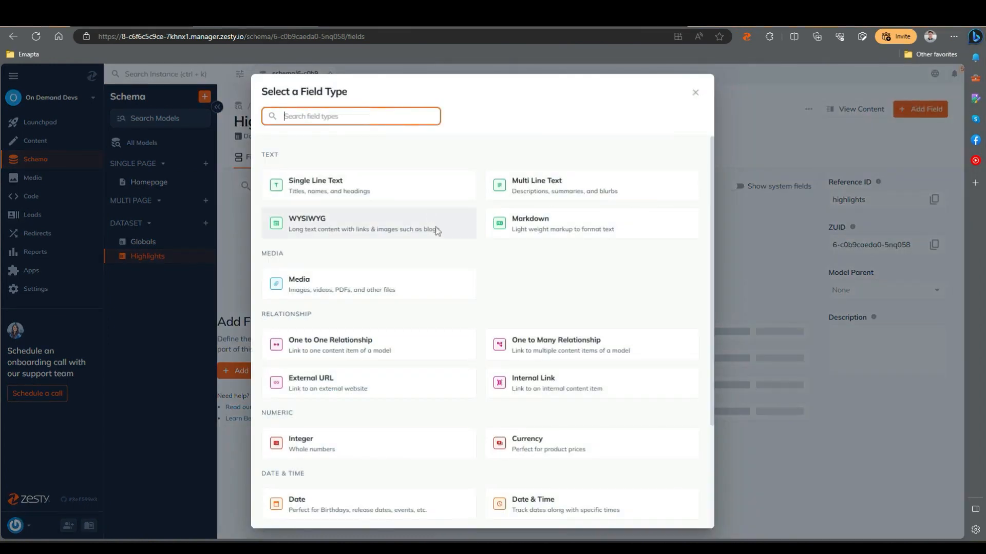
click(339, 186)
text(Title)
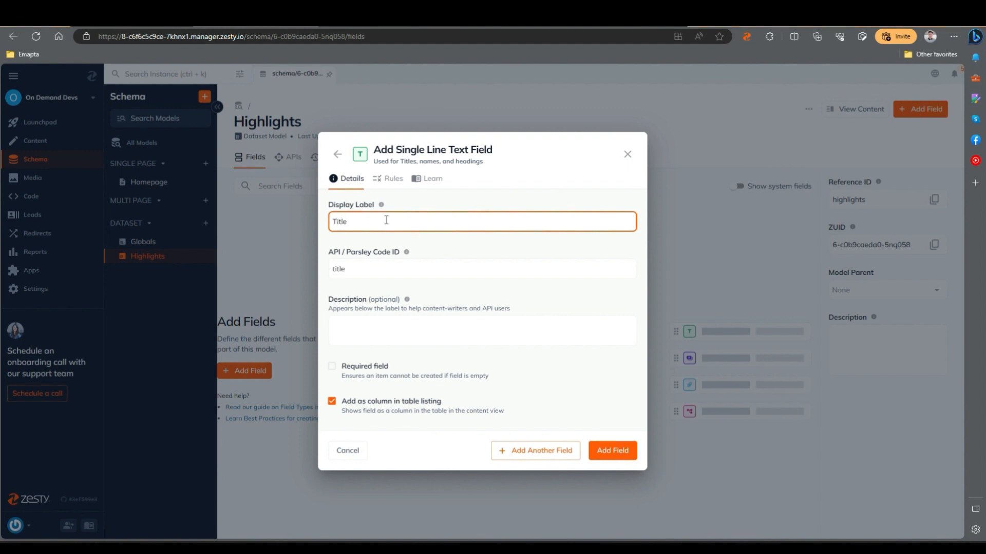
click(611, 450)
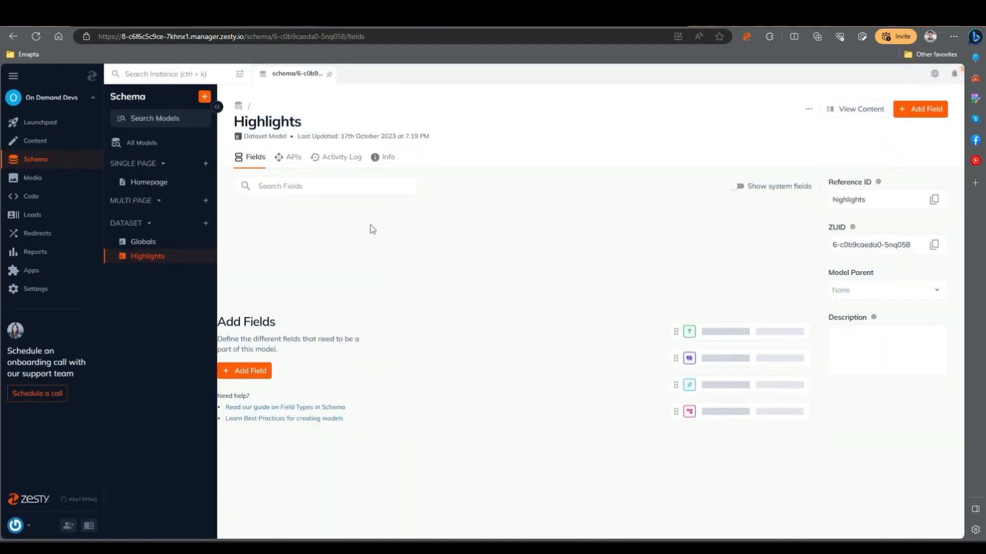
click(920, 109)
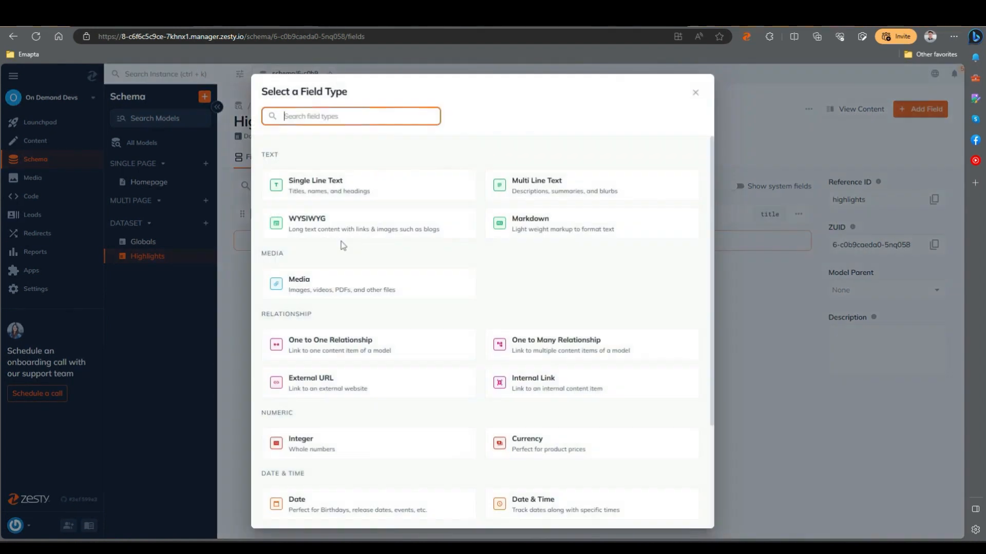
click(399, 198)
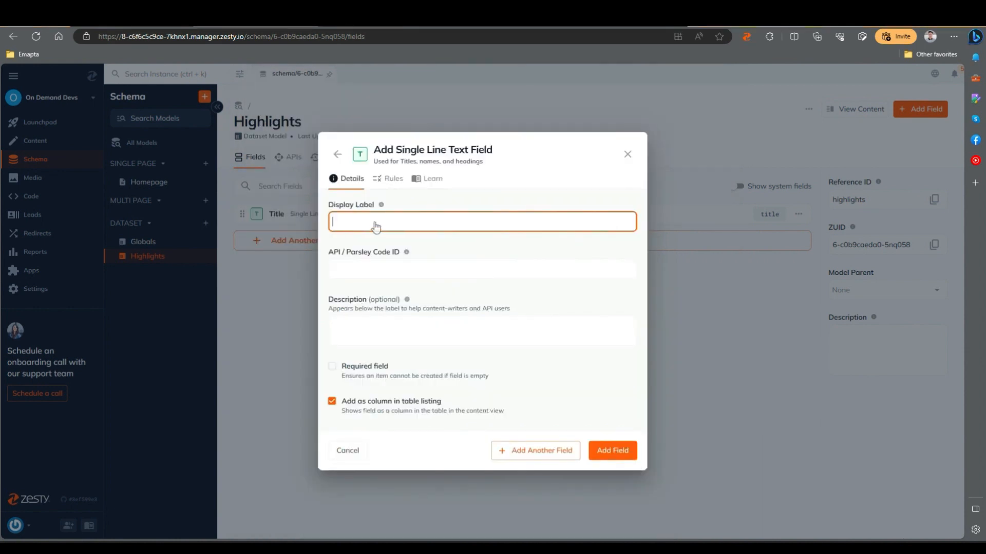
text(Subtitle)
click(556, 452)
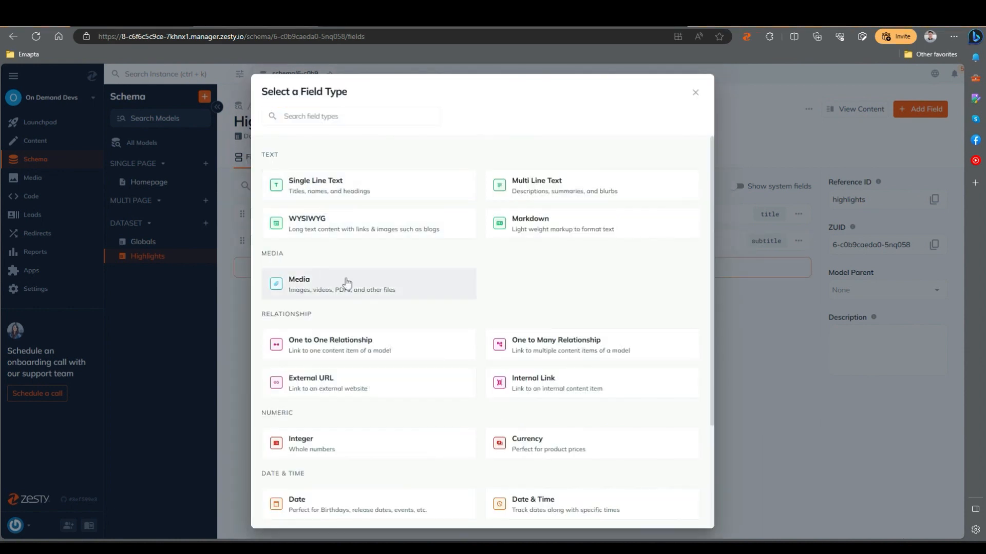
Add a media field labelled Image to the Highlights model
click(347, 282)
text(Image)
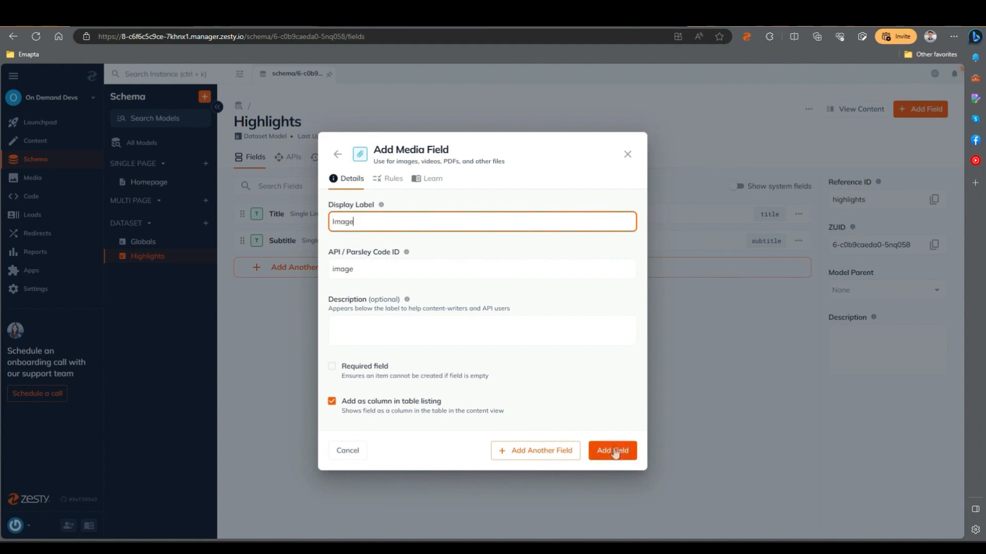
click(613, 450)
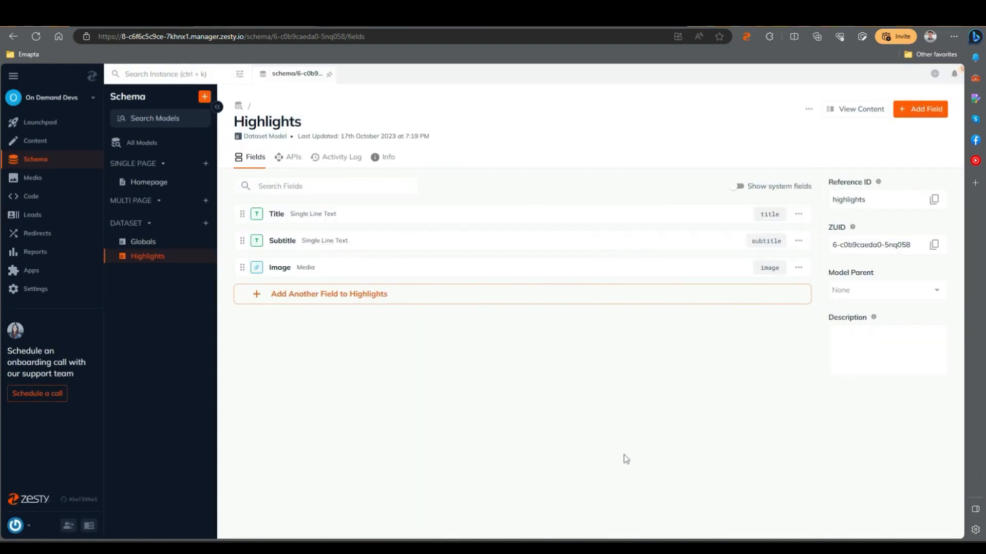
Create a dataset model with the display name Features
click(204, 96)
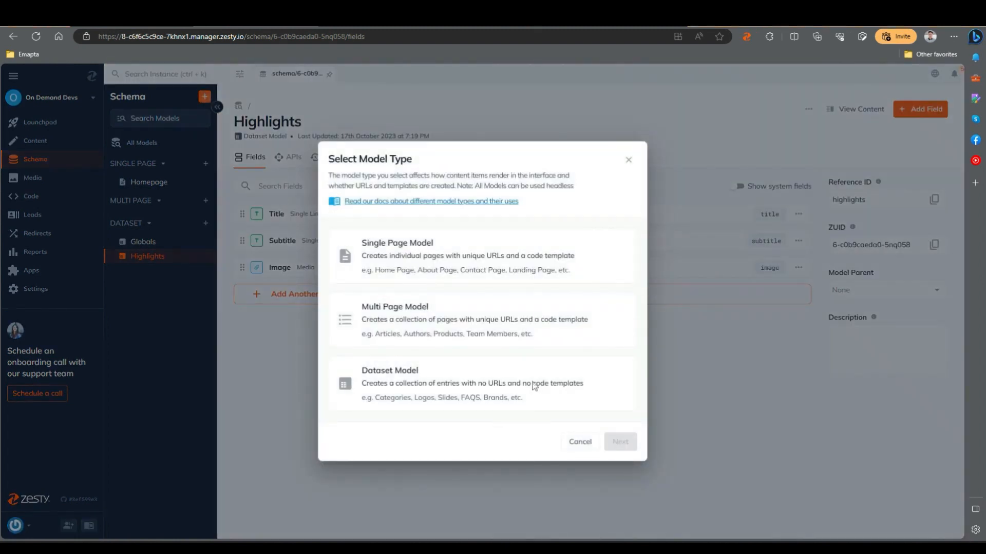
click(533, 384)
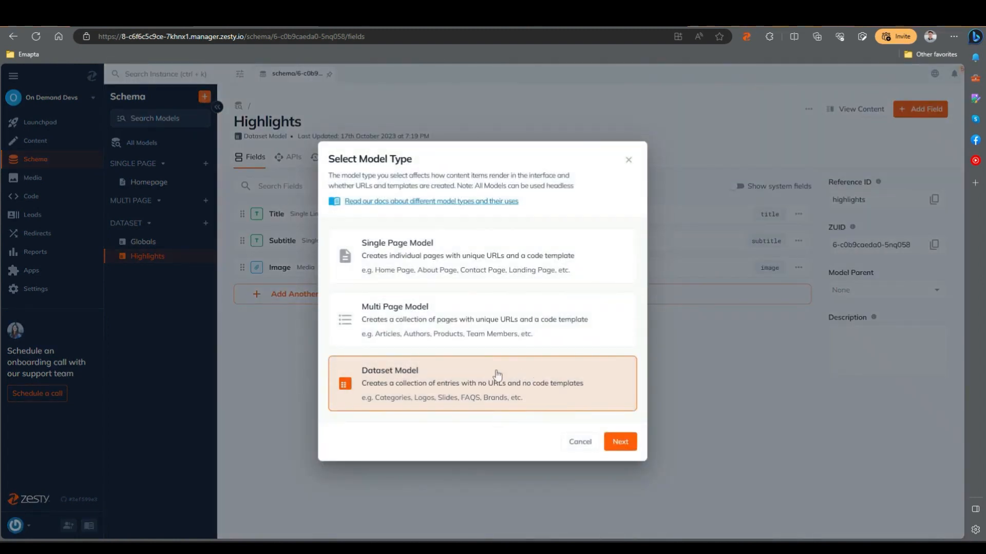
click(620, 441)
text(Features)
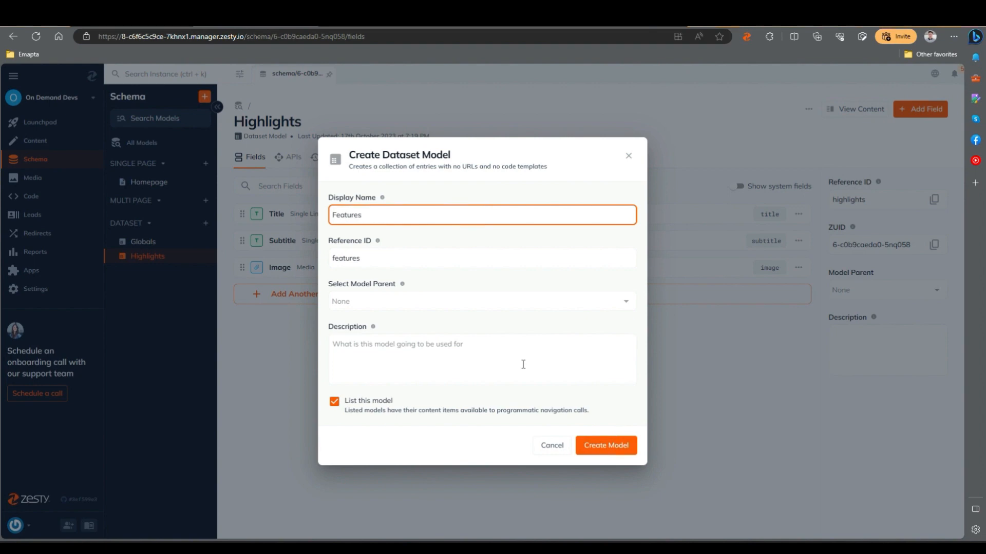
click(606, 445)
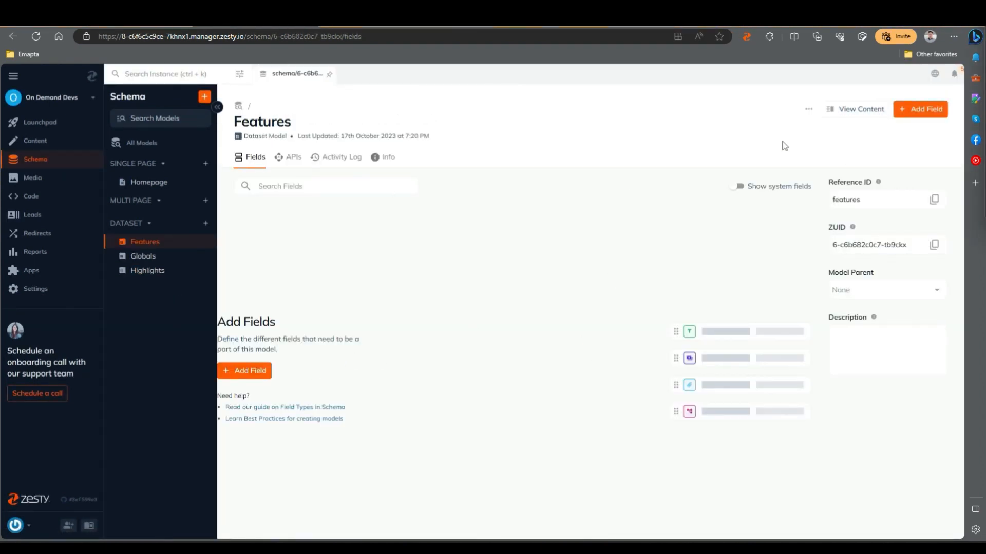
Add a single-line text field labelled Title to the Features model
click(923, 113)
click(340, 182)
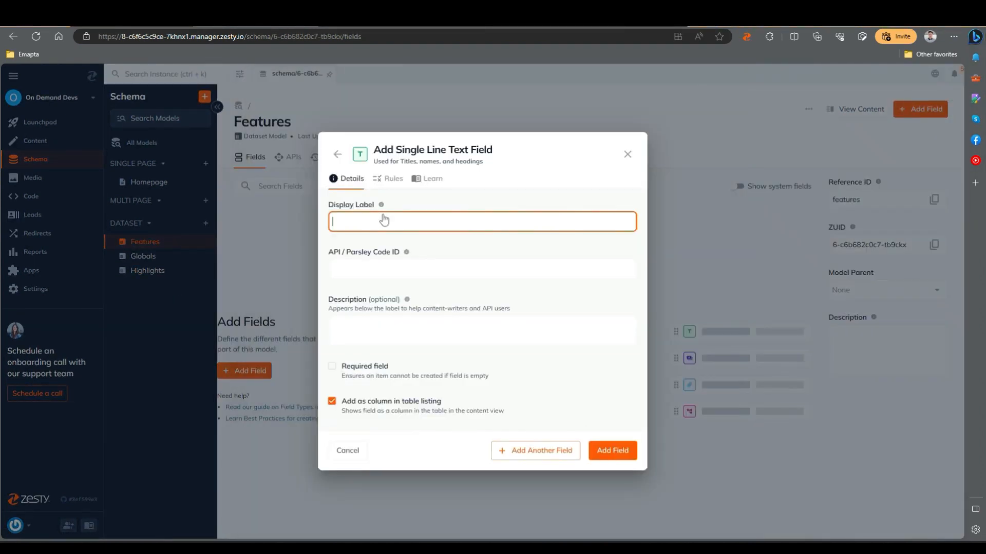
text(Title)
click(557, 451)
Add a multi-line text field labelled Body and a media field labelled Image to the Features model
click(526, 194)
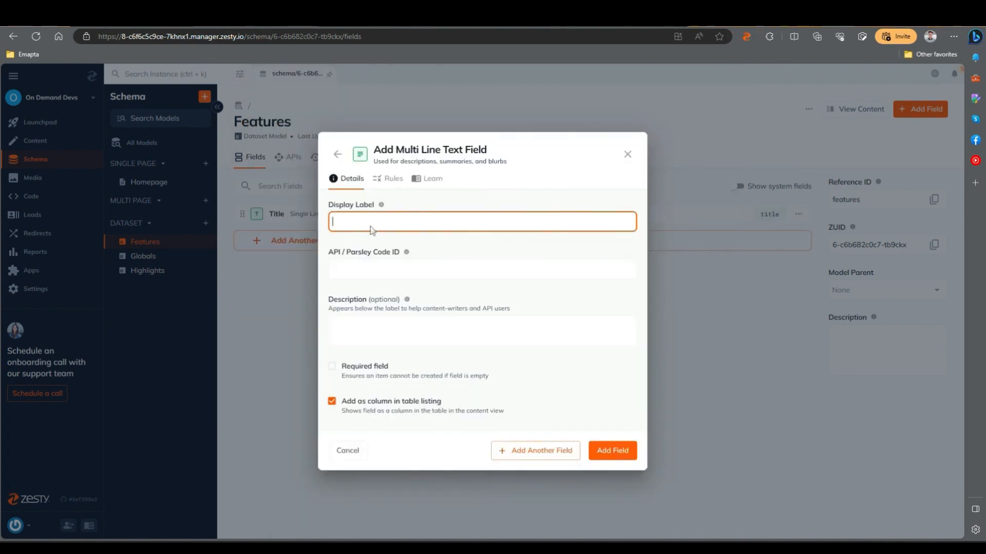
text(Body)
click(547, 455)
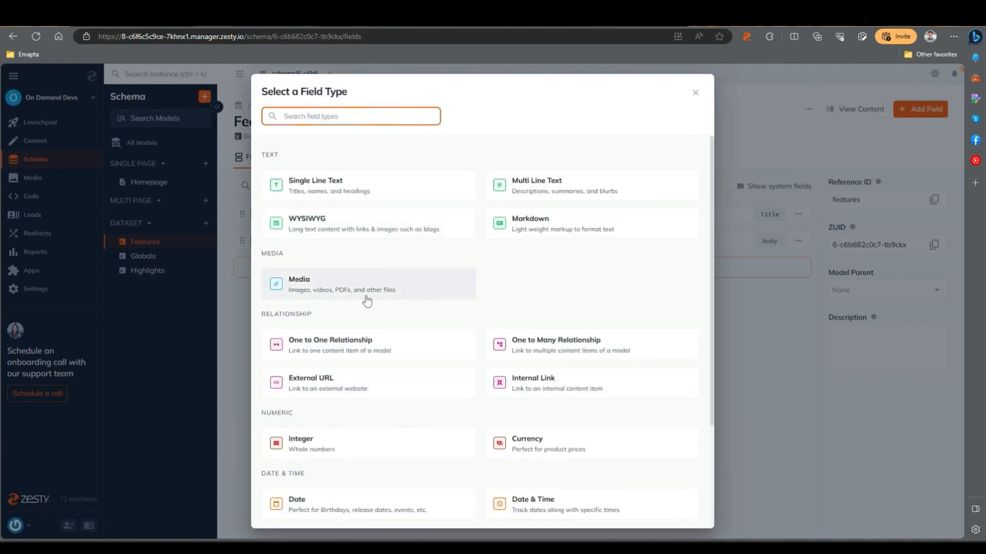
click(365, 297)
text(Image)
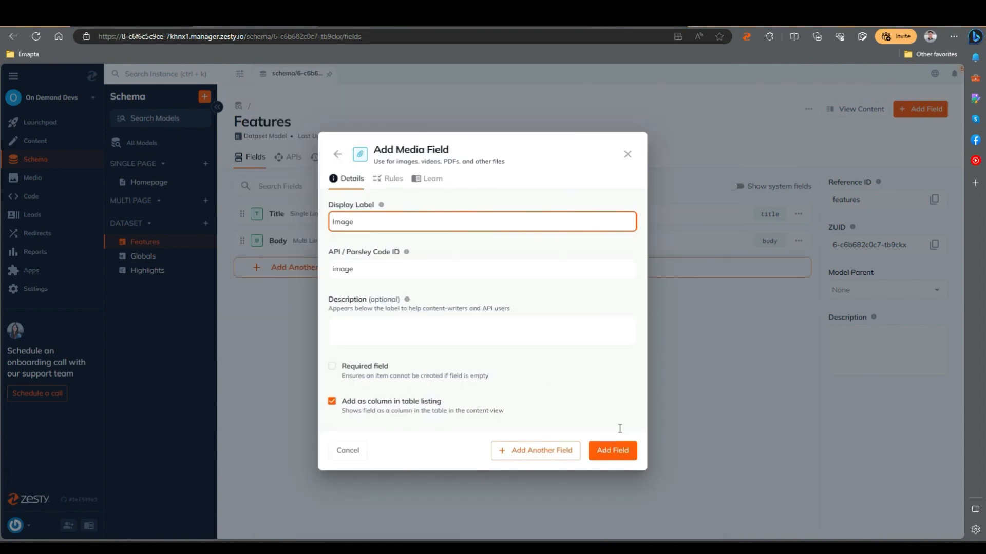
click(613, 451)
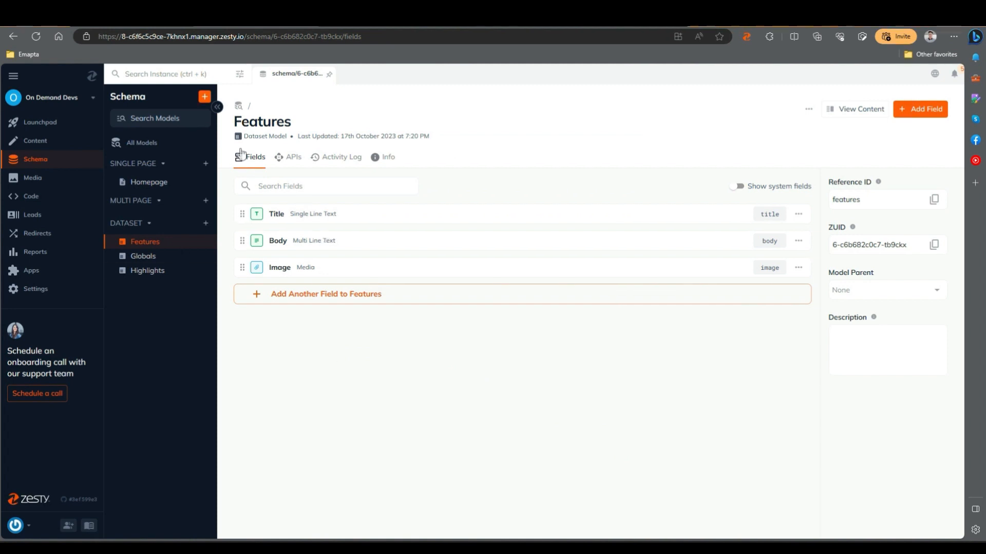
Create a dataset model with the display name Services
click(204, 96)
click(496, 390)
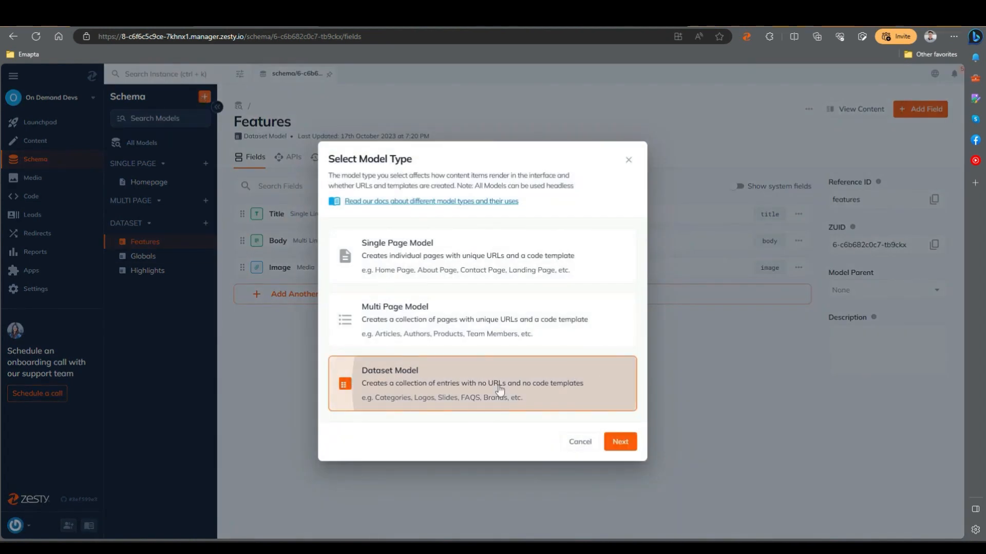
click(620, 443)
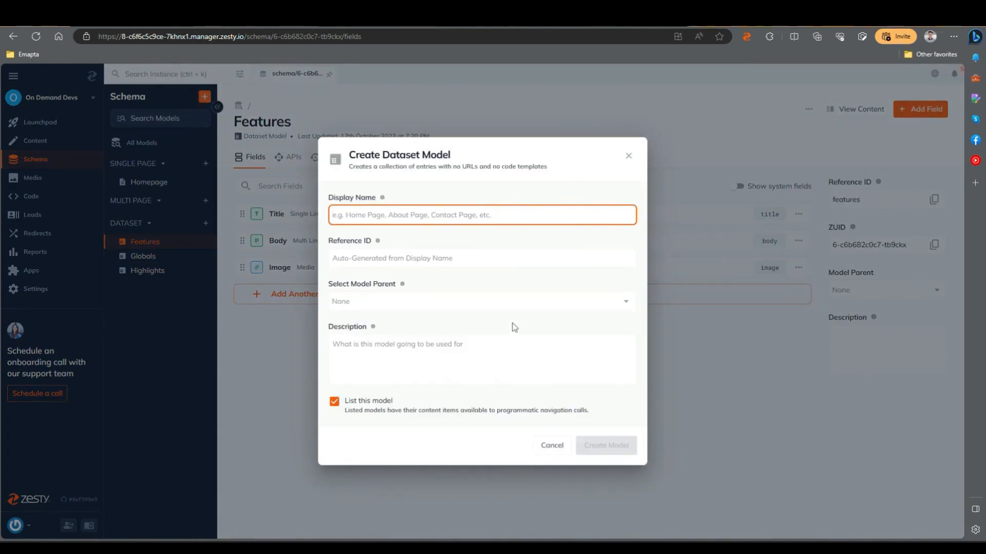
text(Services)
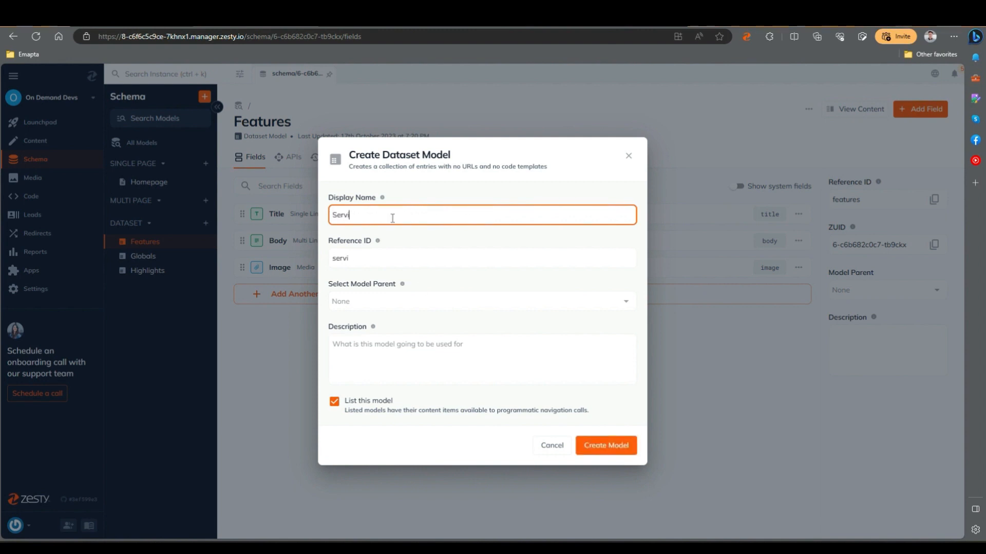
click(618, 450)
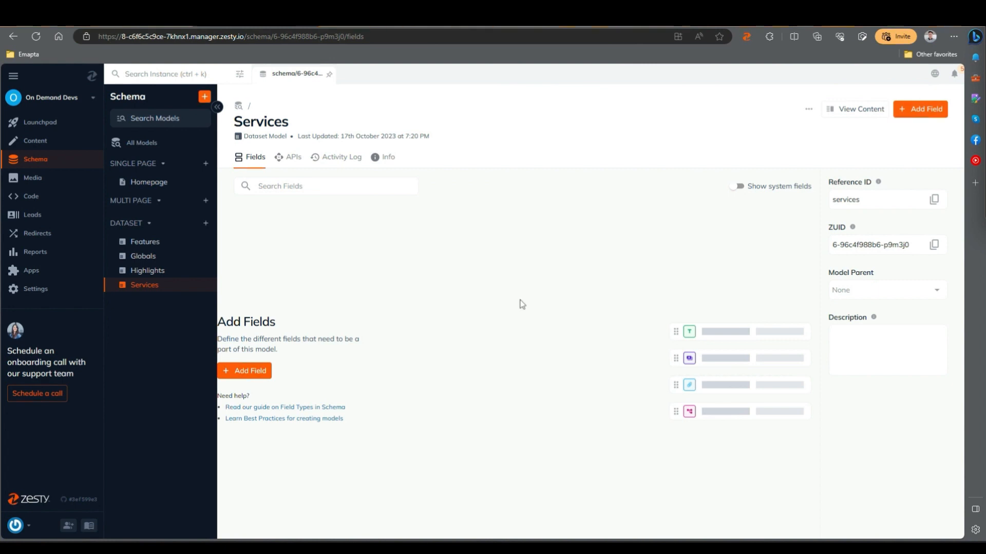
Add a single-line text field labelled Title and a multi-line text field labelled Subtitle to the Services model
click(920, 109)
click(353, 193)
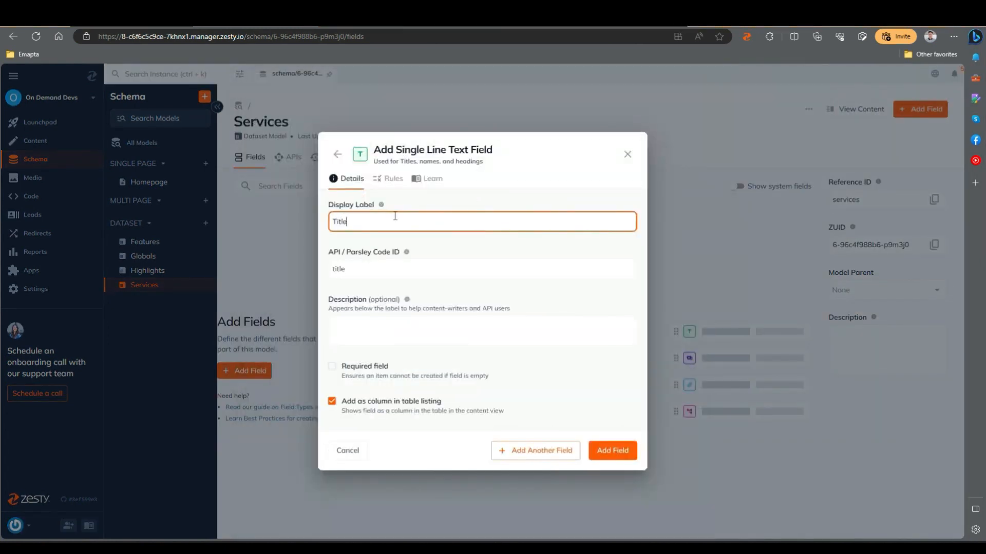
click(557, 451)
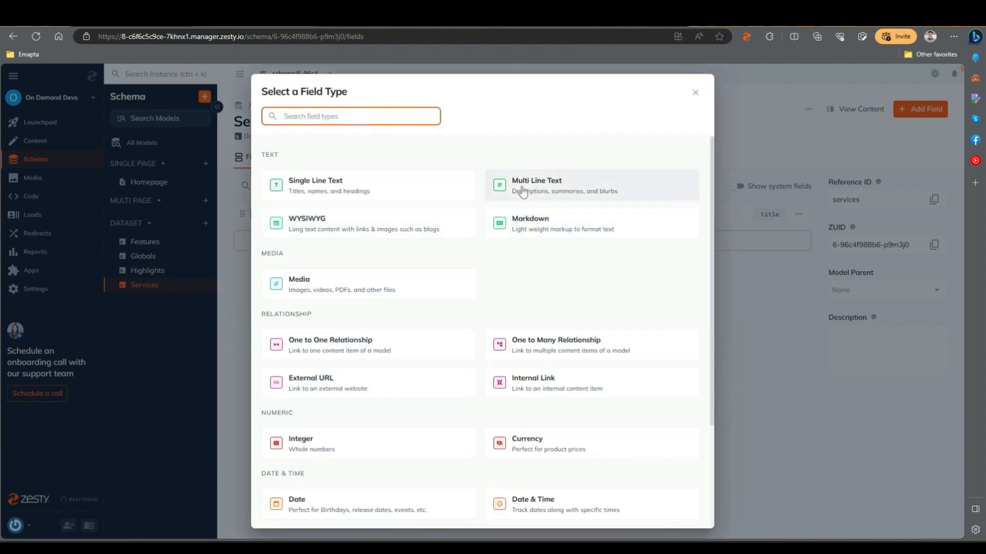
click(487, 189)
text(Subtitle)
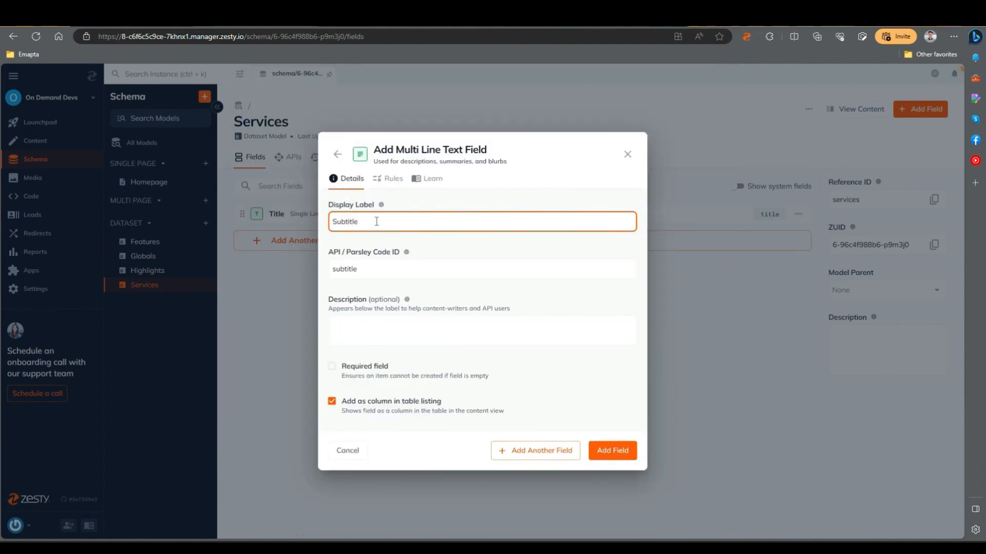
click(529, 451)
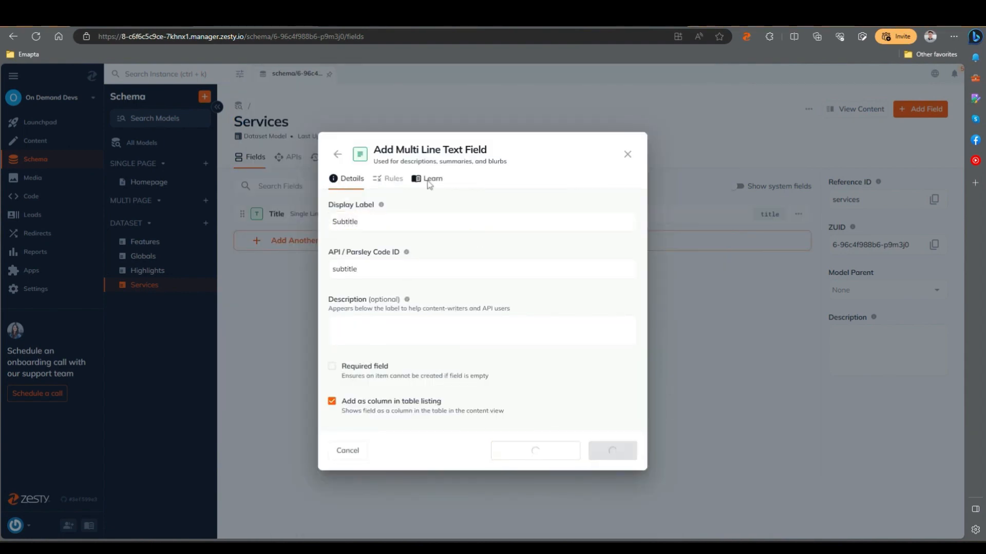
Add a media field labelled Image to the Services model
click(378, 295)
text(Image)
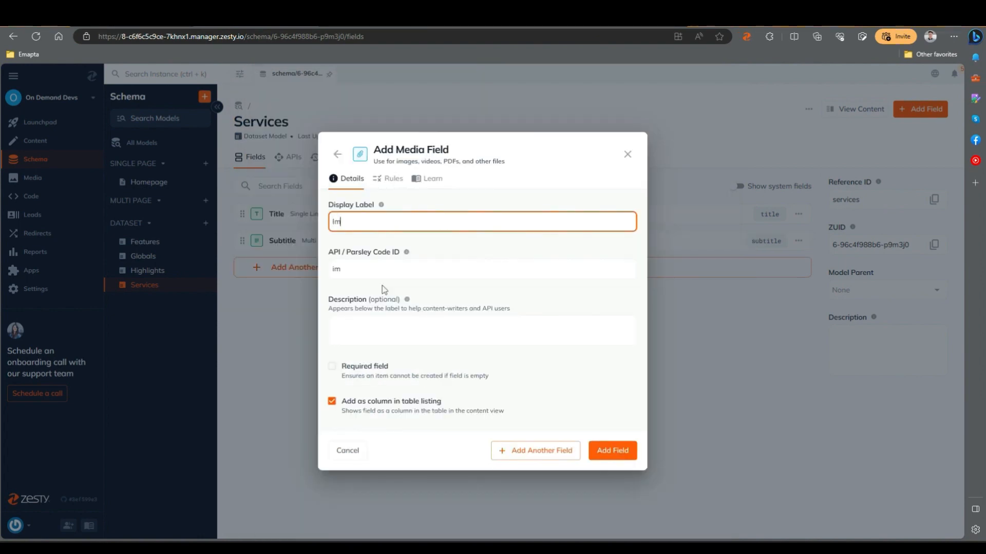
click(596, 451)
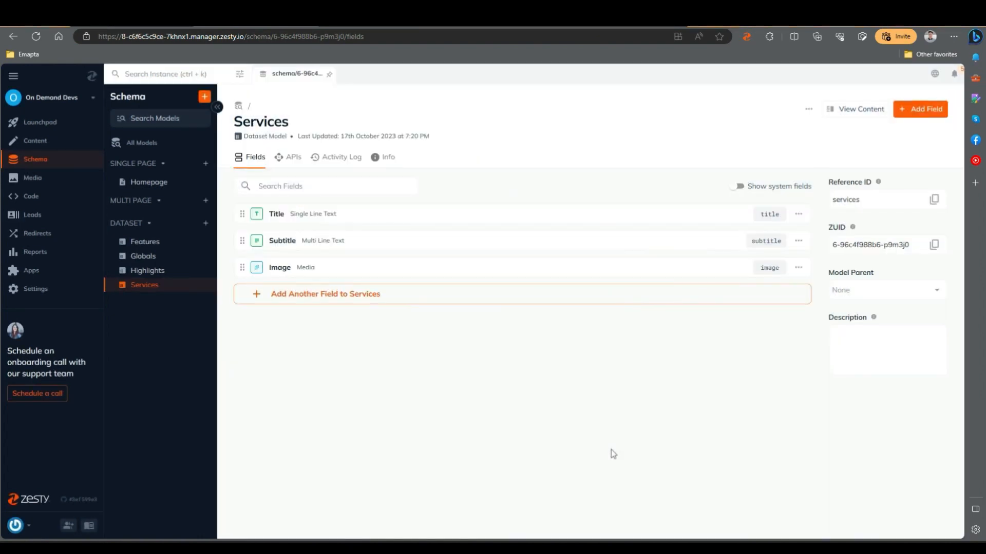
Create a dataset model with the display name Feedback
click(202, 98)
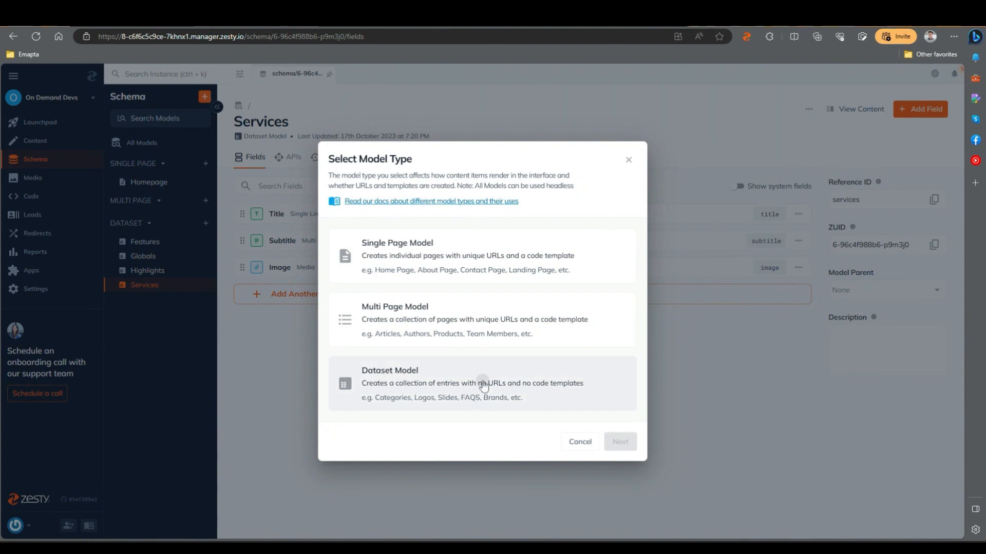
click(480, 382)
click(610, 442)
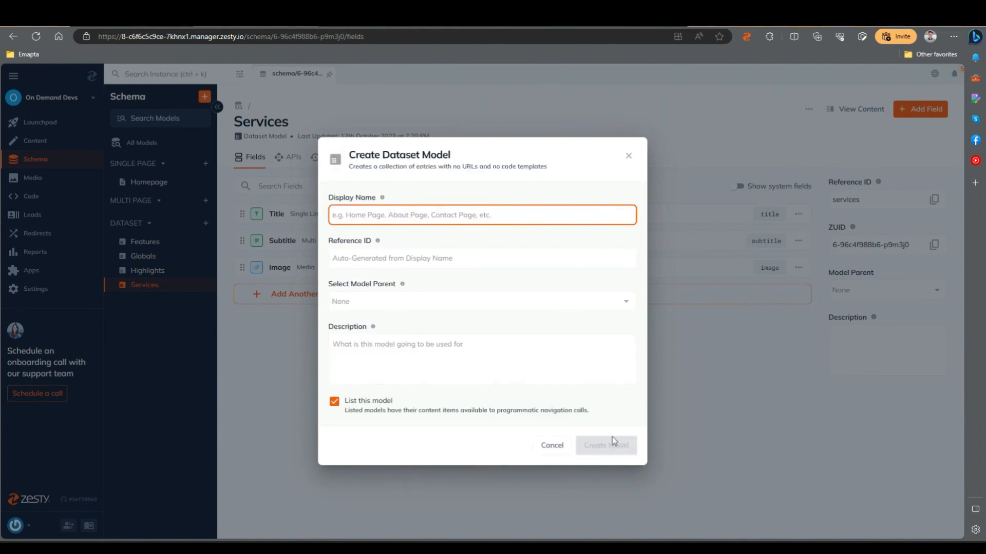
text(Feeb)
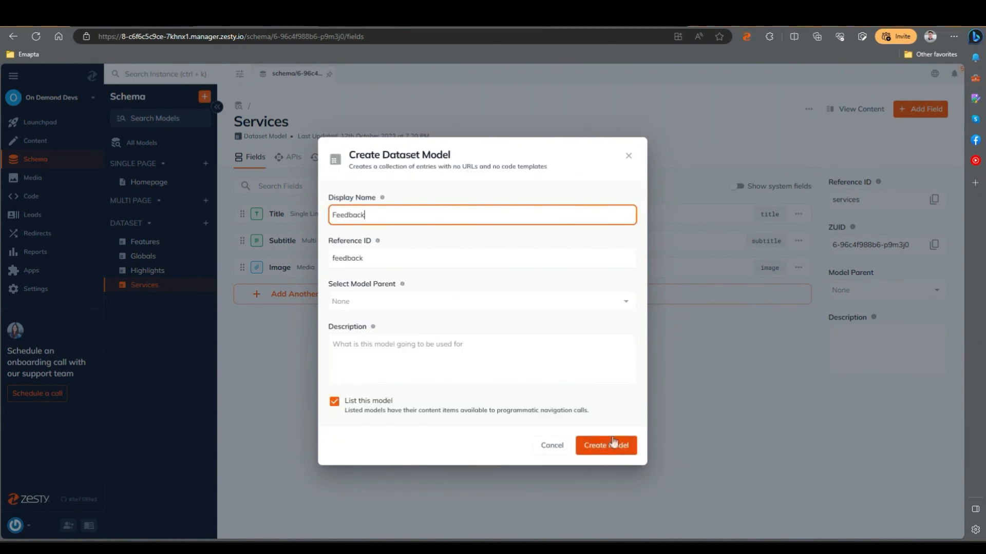
click(606, 445)
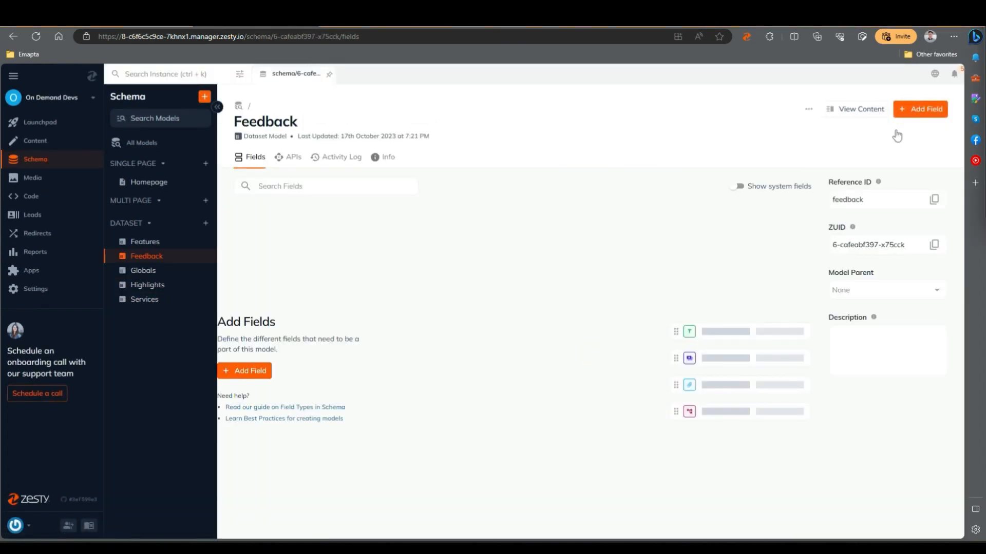
Add a media field labelled Avatar and a single-line text field labelled Name to the Feedback model
click(918, 109)
click(372, 295)
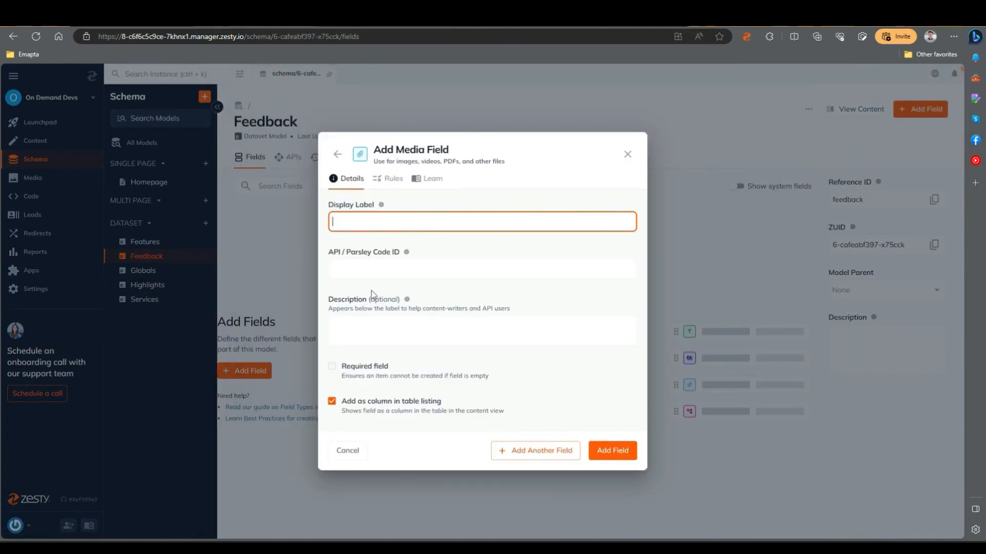
text(Avatar)
click(536, 451)
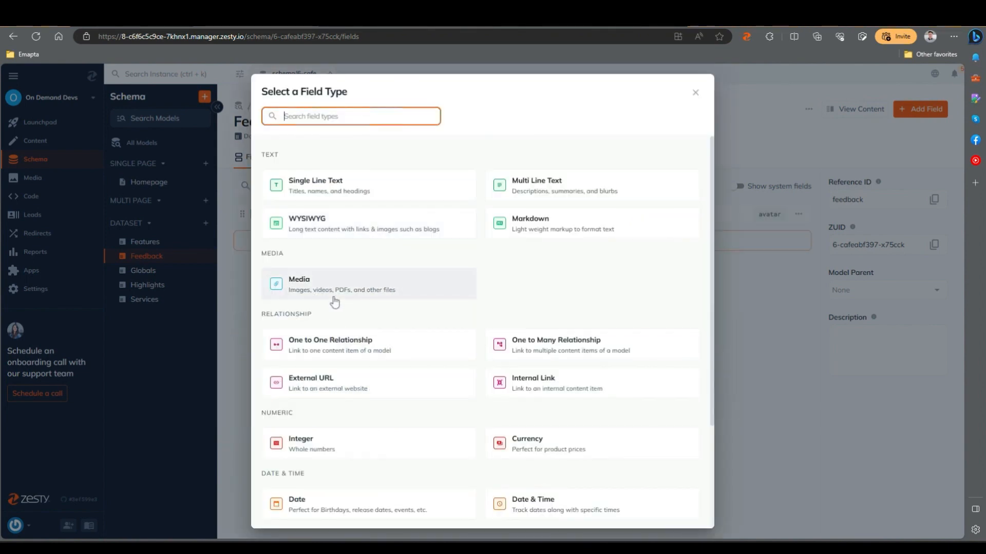
click(333, 188)
text(Name)
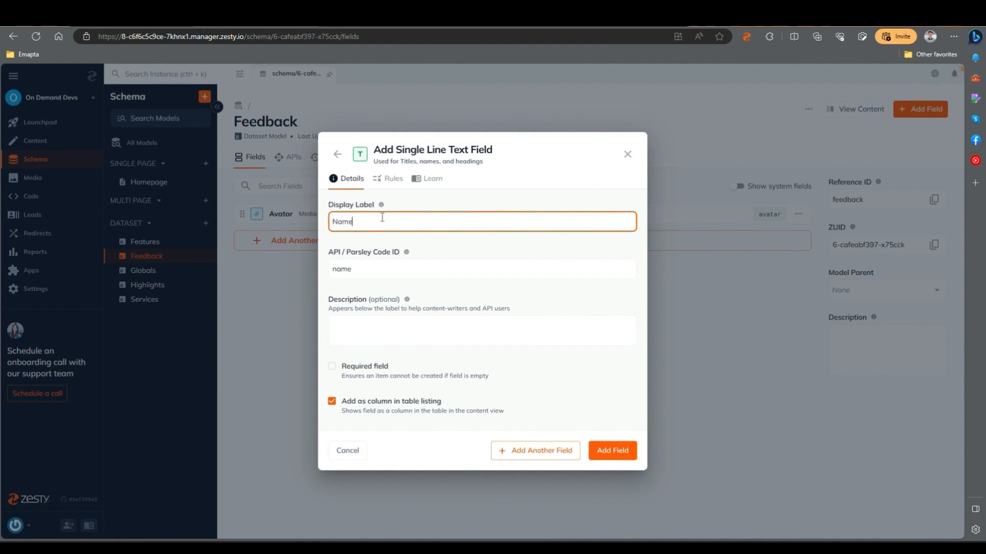
click(560, 453)
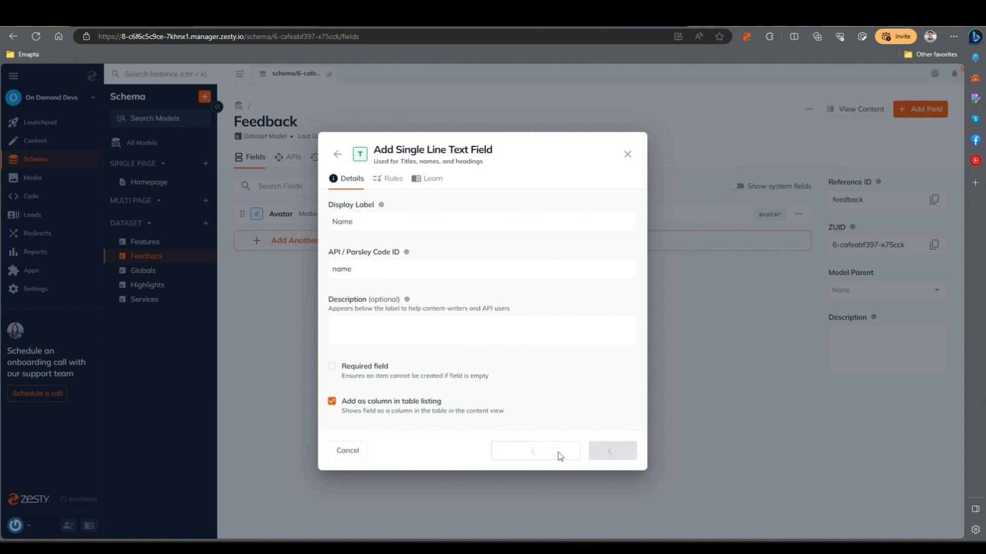
Add a single-line text field labelled Username and a multi-line text field labelled Testimony to the Feedback model
click(398, 194)
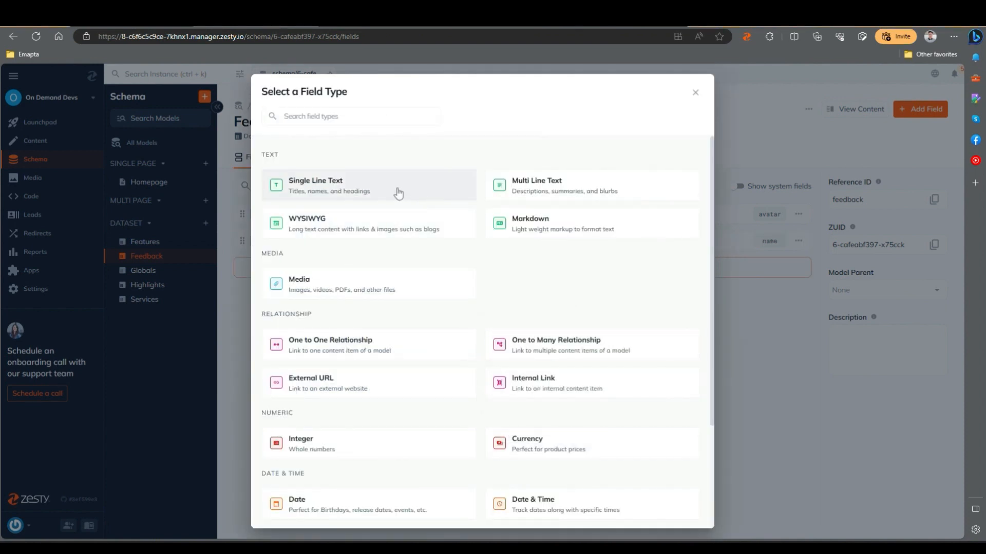
text(Username)
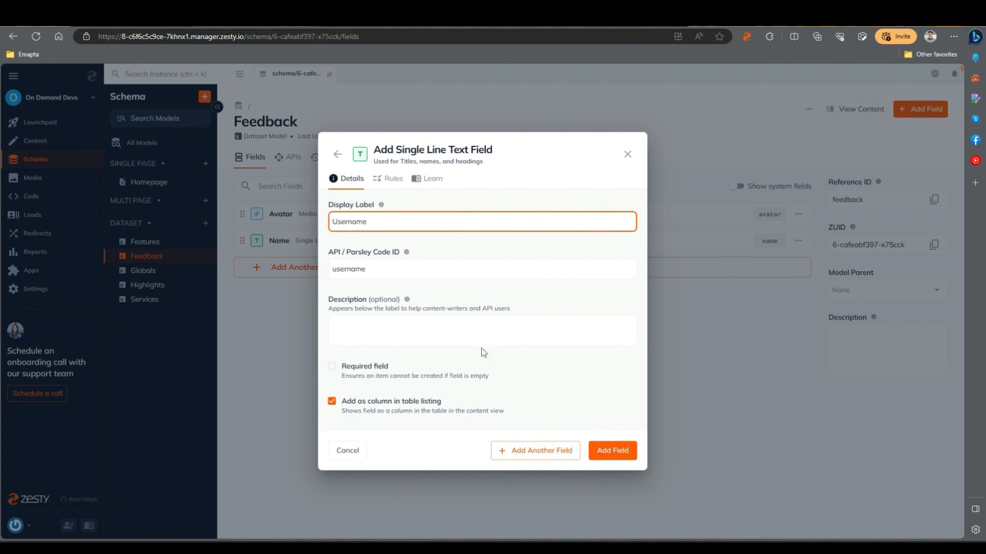
click(546, 455)
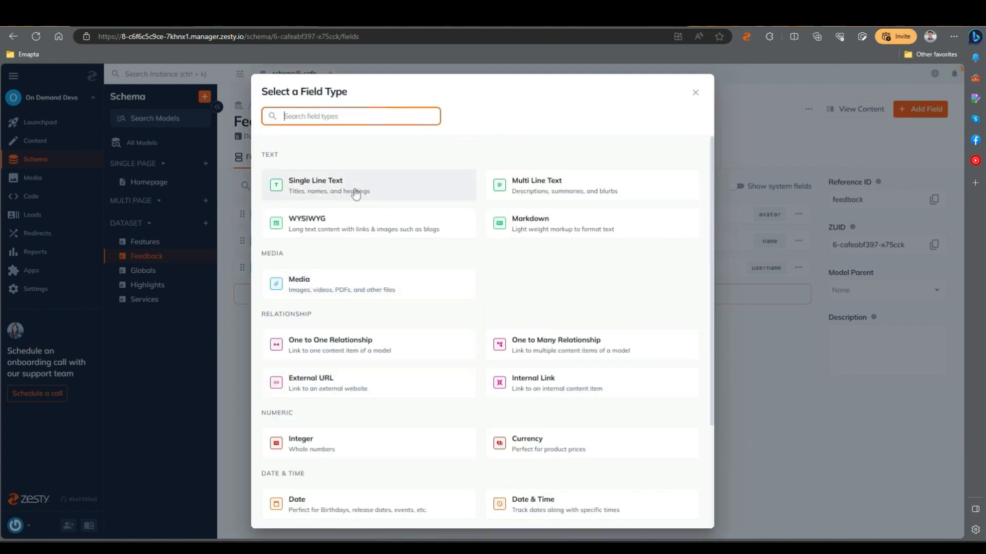
click(508, 187)
text(Tes)
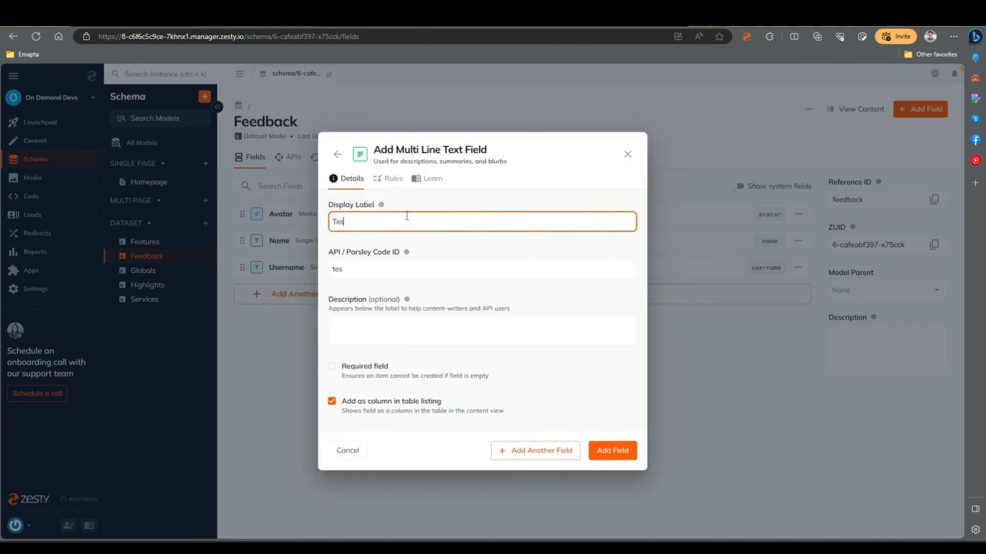
text(timony)
click(613, 454)
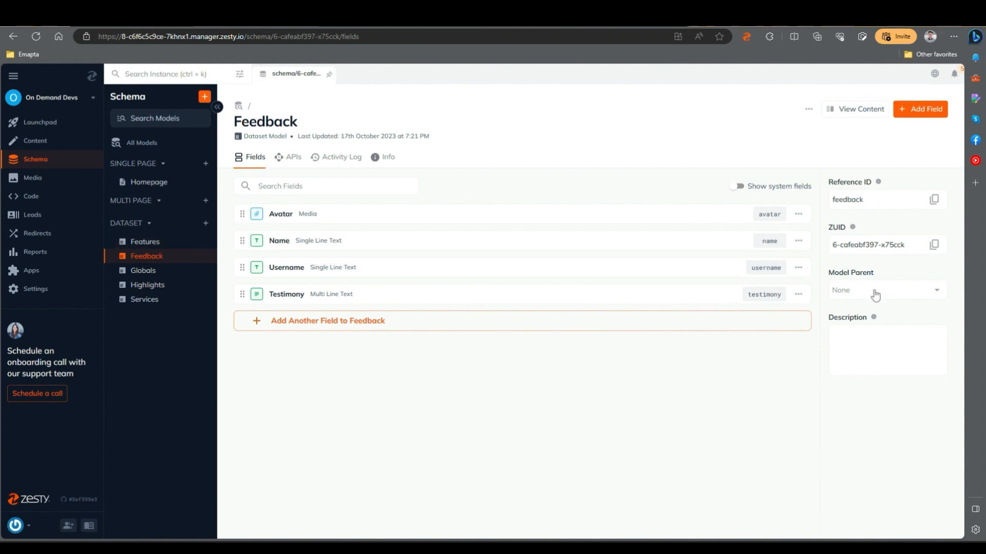
Set the Feedback model's parent to Homepage and save the change
click(936, 292)
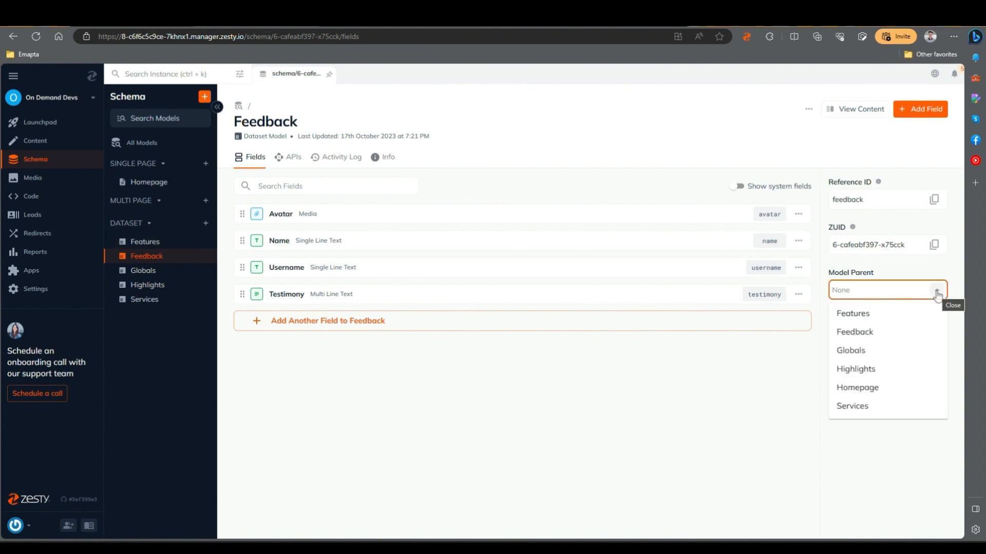
click(895, 390)
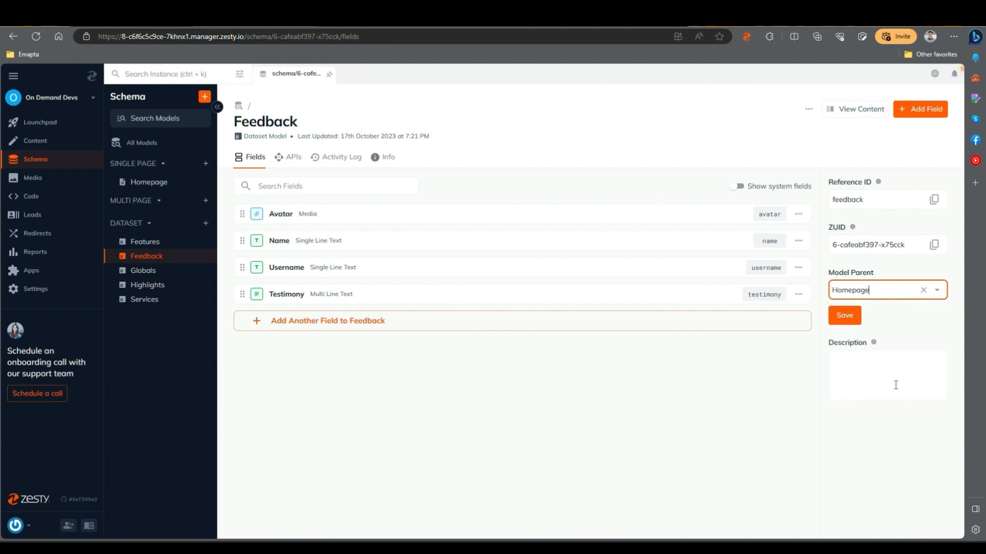
click(844, 316)
Set the Features model's parent to Homepage and save the change
click(147, 244)
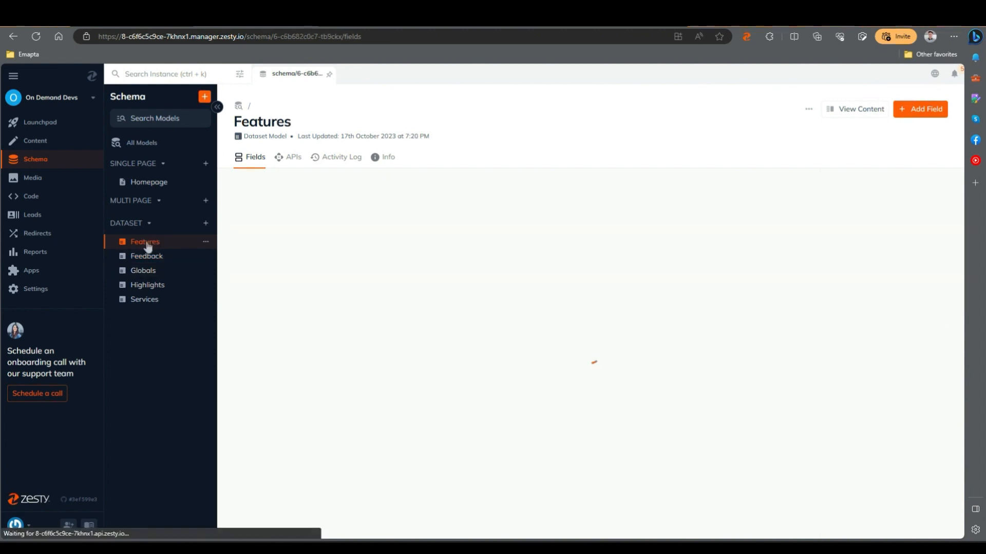
click(929, 292)
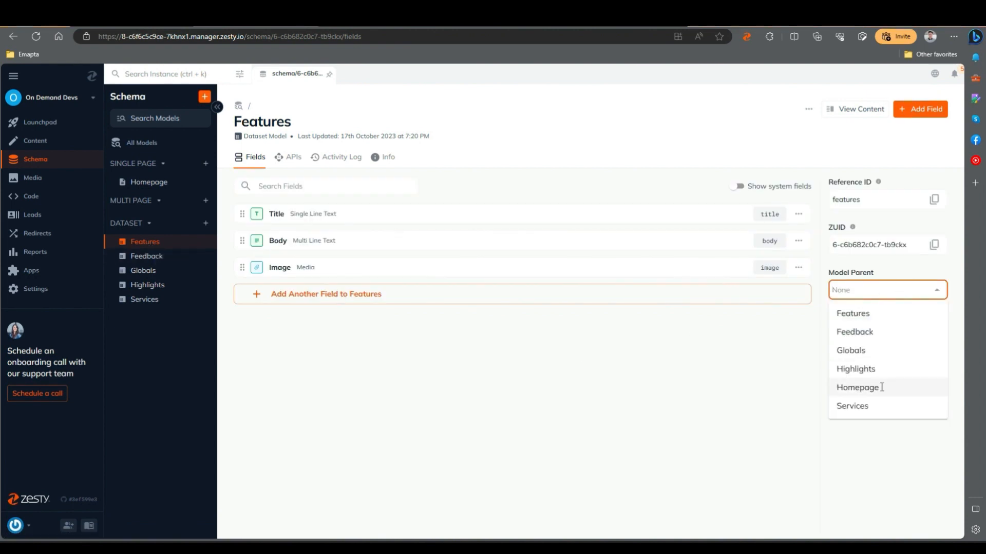
click(891, 390)
click(844, 316)
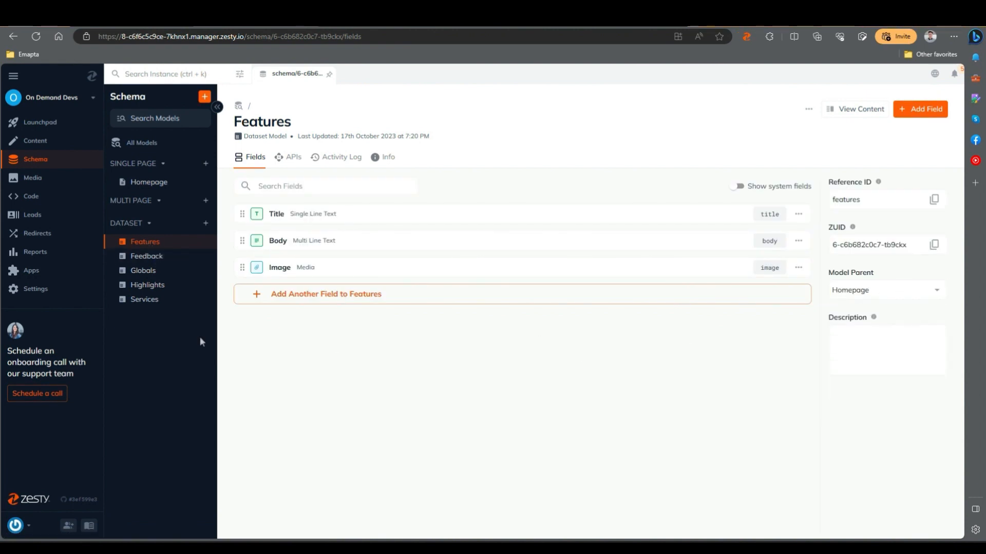
Set the Highlights model's parent to Homepage and save the change
click(164, 286)
click(906, 286)
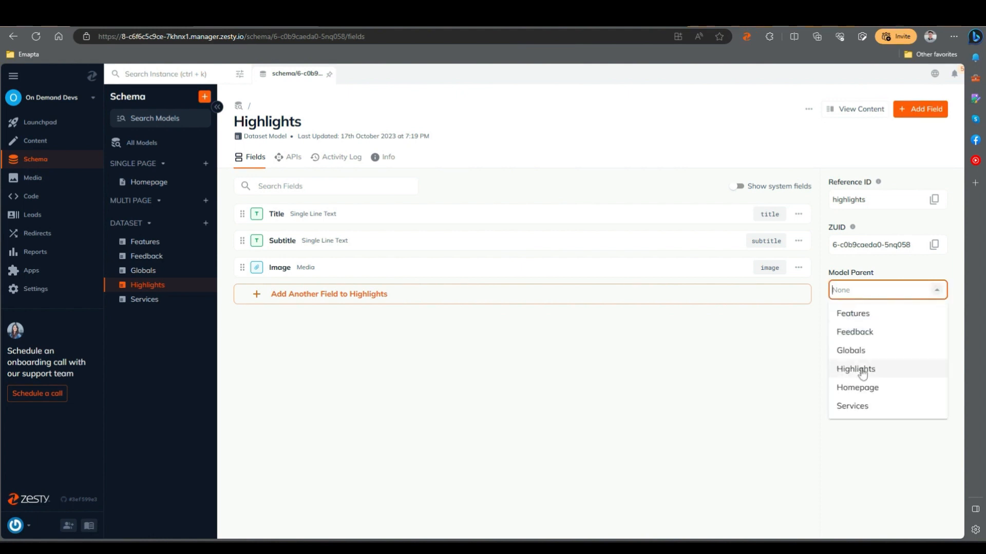
click(876, 387)
click(842, 314)
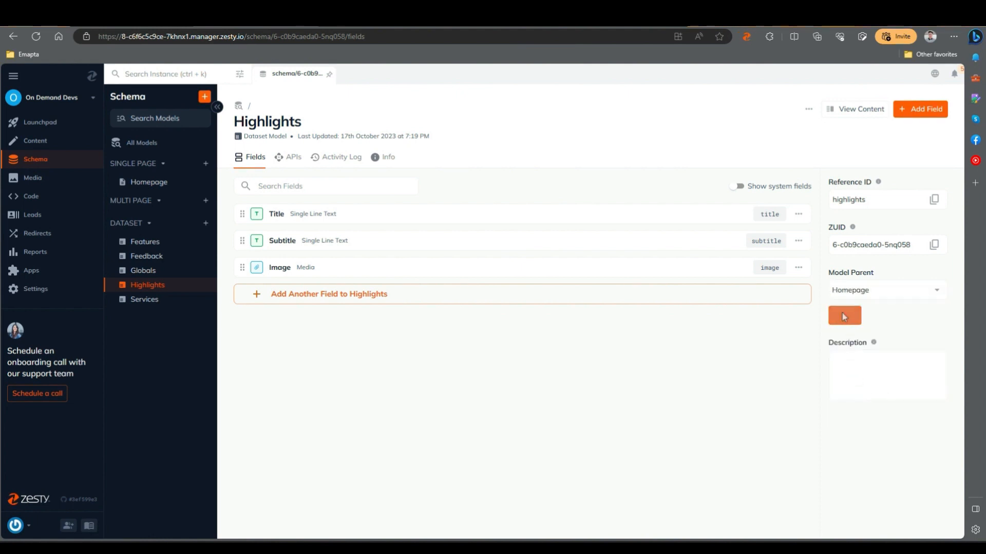
Set the Services model's parent to Homepage and save the change
click(154, 300)
click(926, 288)
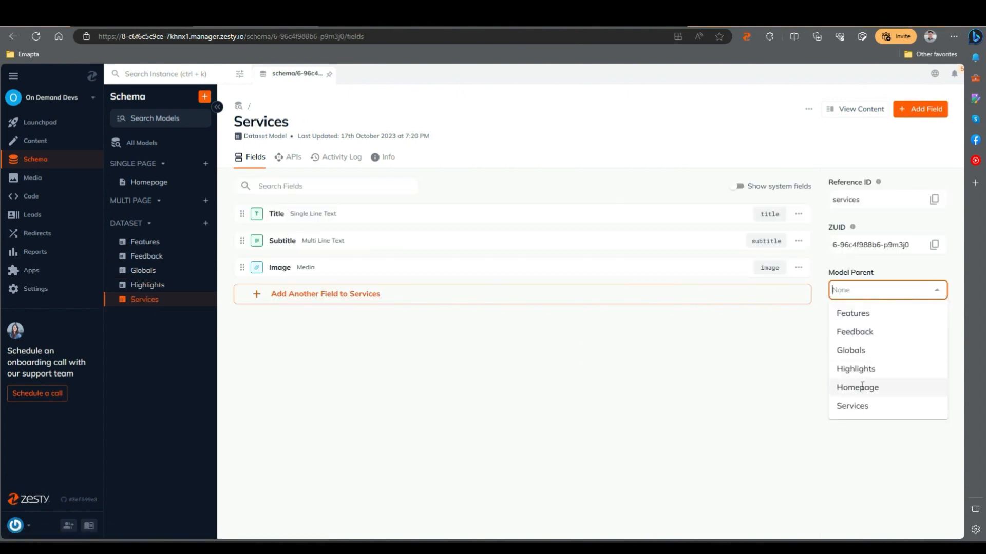
click(873, 388)
click(854, 318)
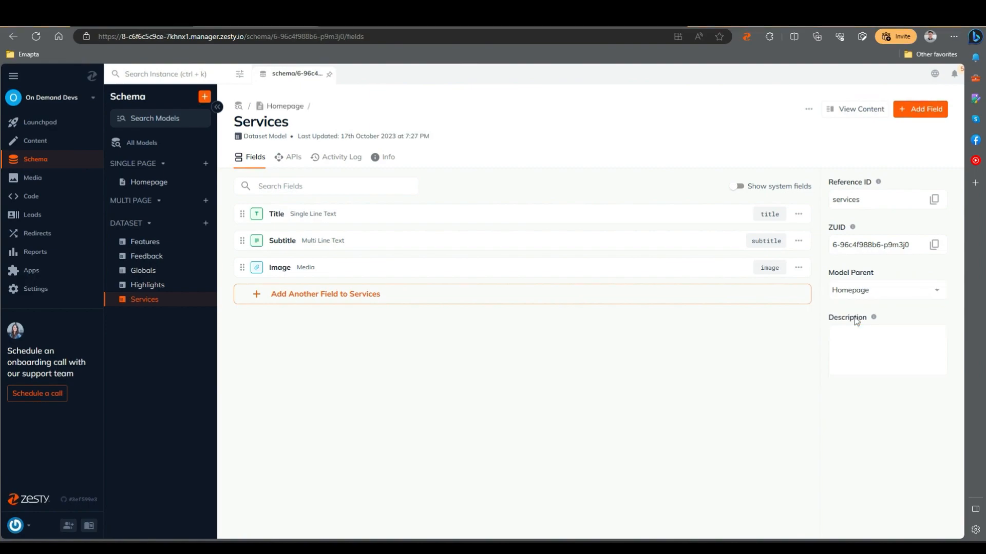